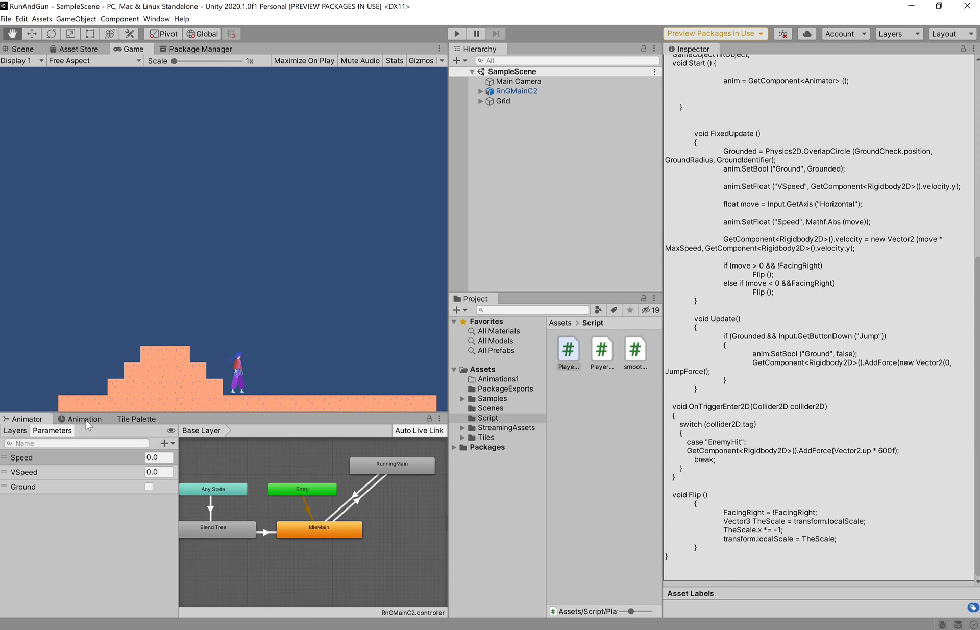
Review the components of the RnGMainC2 character and the code of the player movement script.
click(516, 92)
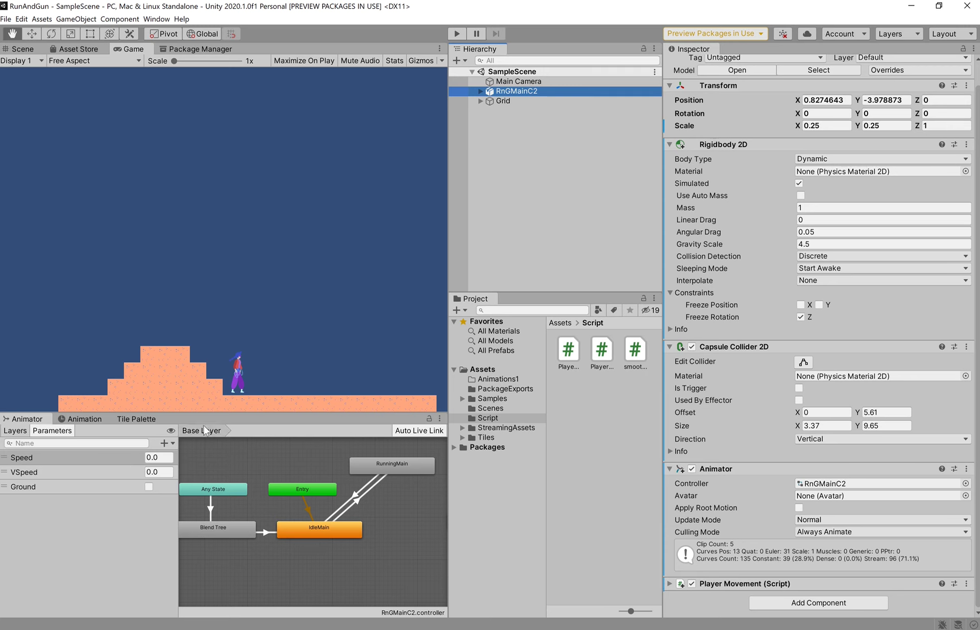
click(565, 352)
scroll(829, 405, down, 10)
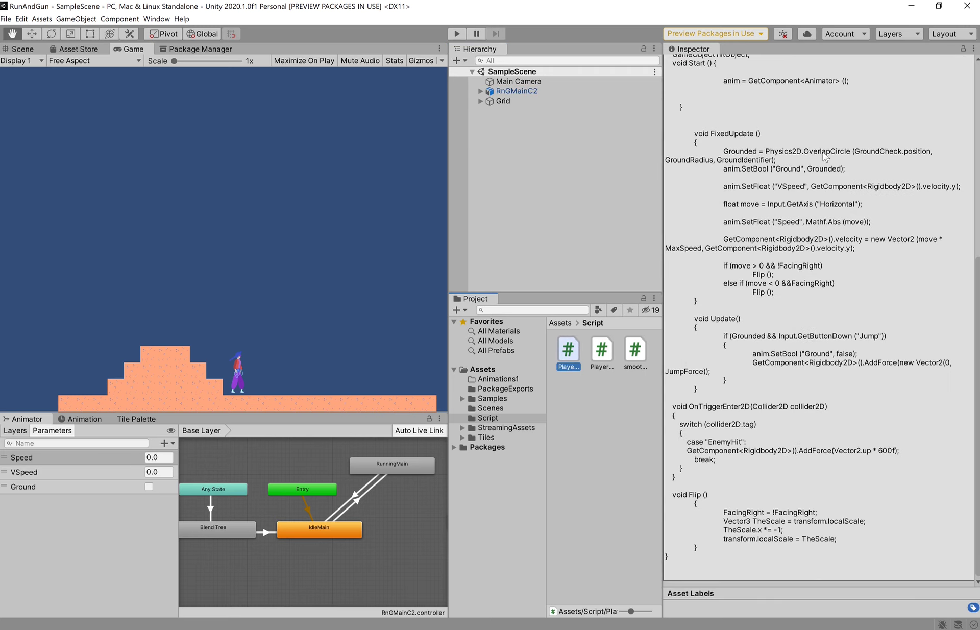
scroll(737, 284, up, 10)
scroll(747, 361, down, 5)
View the parameter types that can be added to the character's animator controller.
click(163, 444)
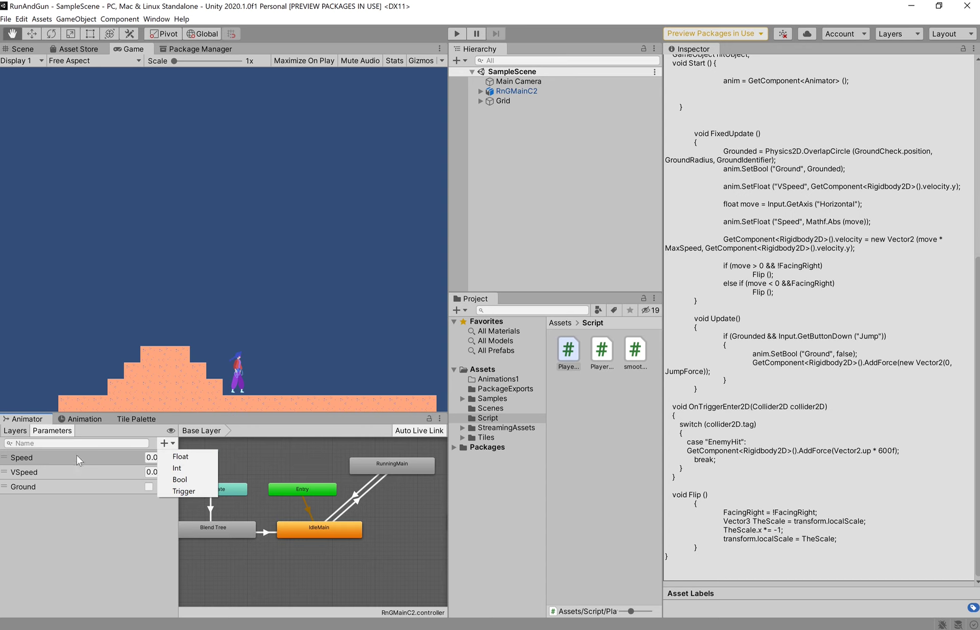
click(78, 503)
scroll(350, 222, up, 2)
scroll(300, 297, down, 2)
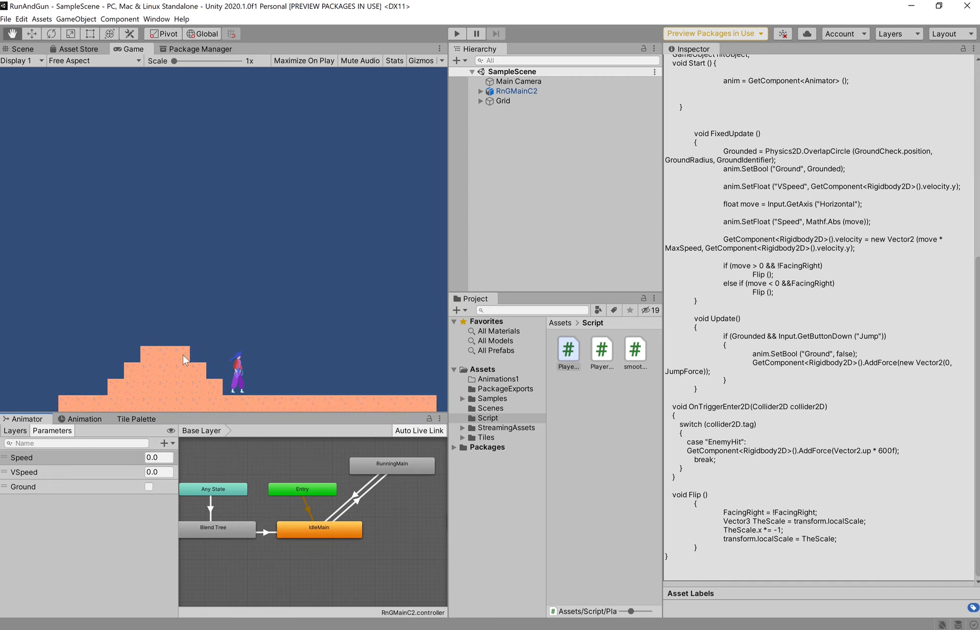
Show the scene close up on RnGMainC2 and inspect its Grounded child object.
click(516, 91)
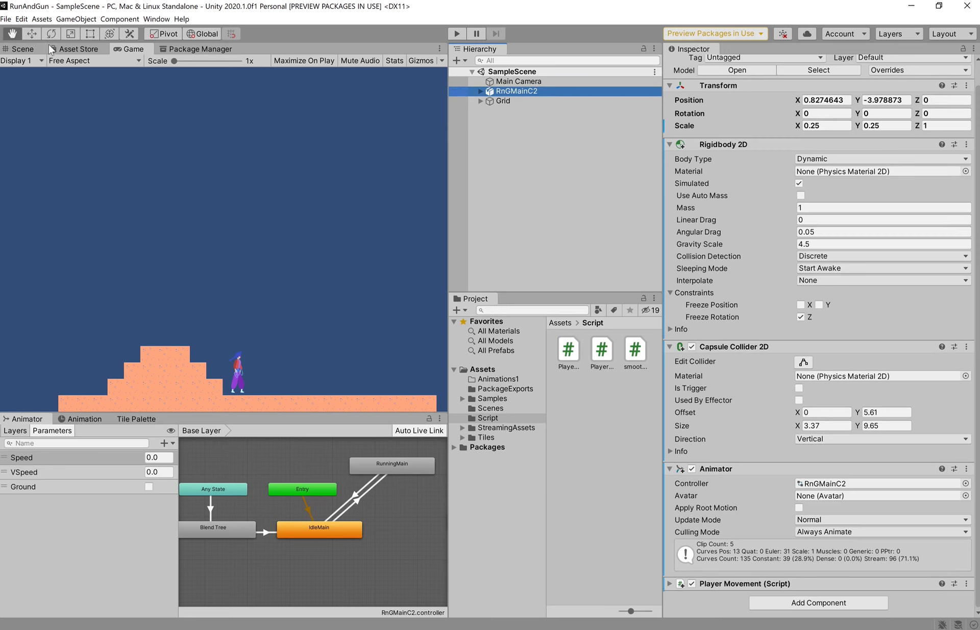
click(22, 49)
scroll(401, 268, up, 8)
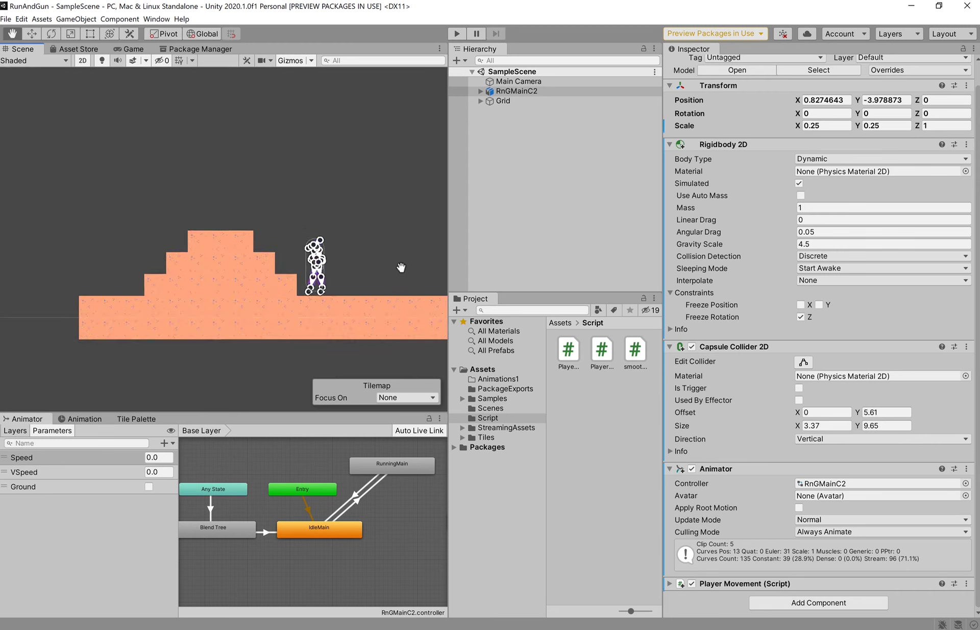
click(508, 93)
click(480, 91)
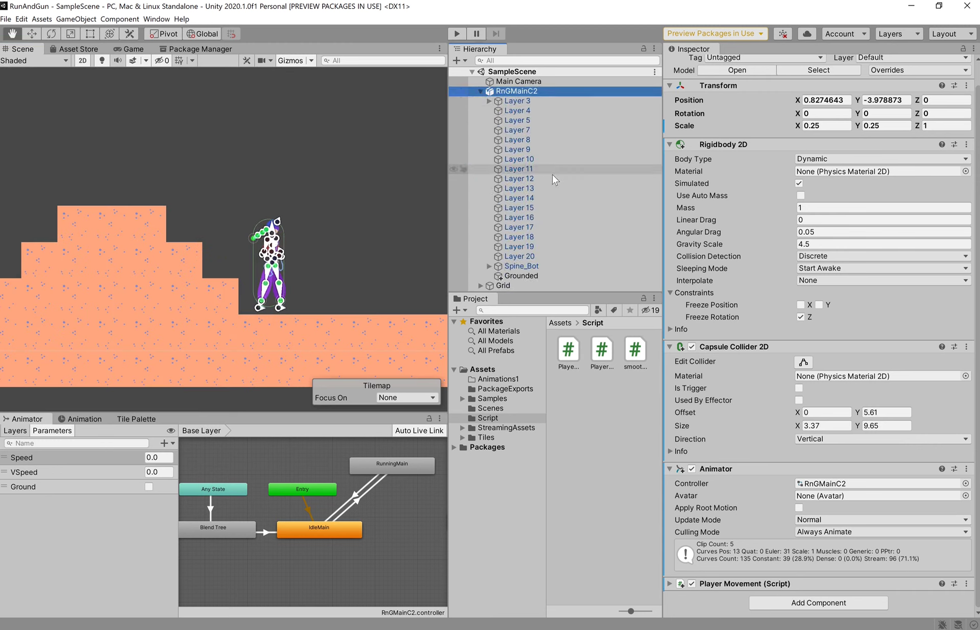
click(535, 276)
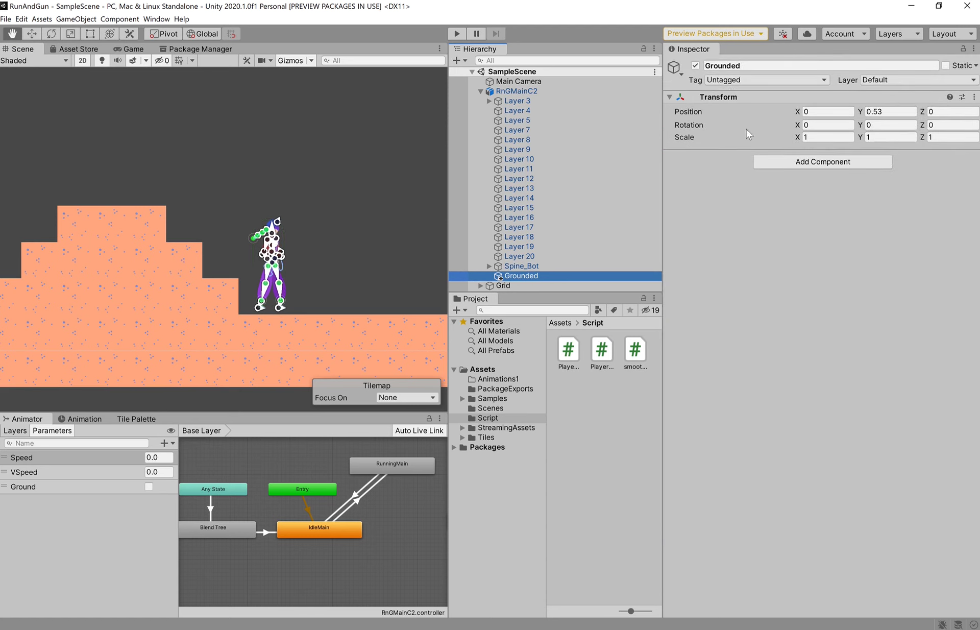
scroll(320, 316, up, 3)
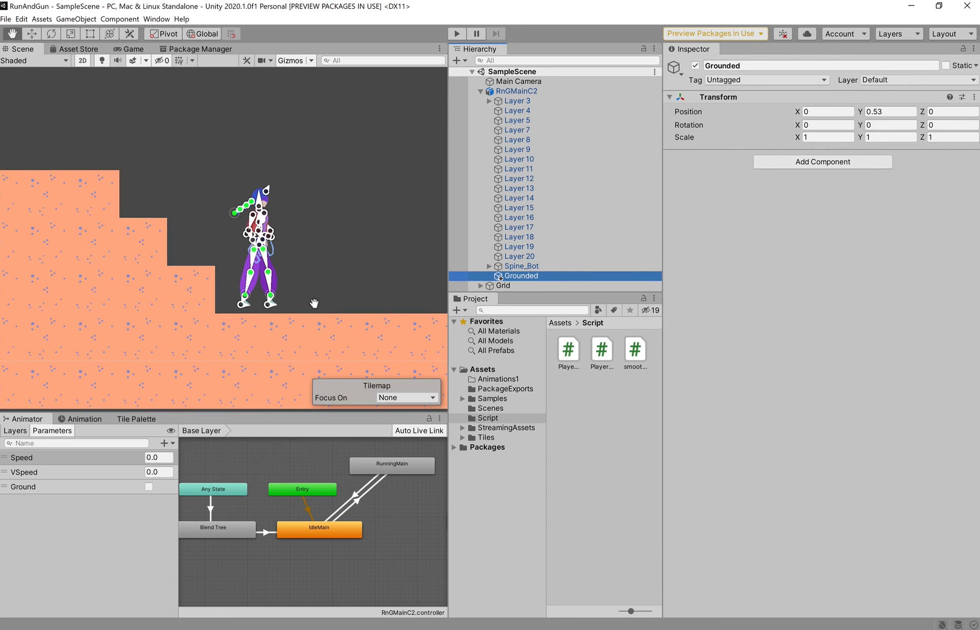
scroll(320, 316, up, 3)
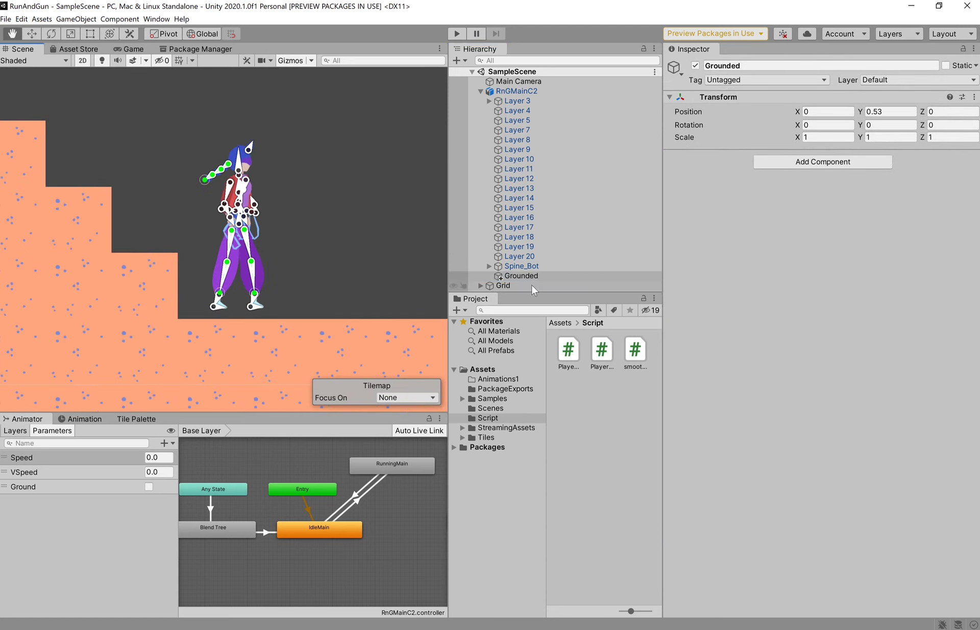
Assign the blue circle icon to the Grounded object under RnGMainC2.
click(529, 265)
click(525, 276)
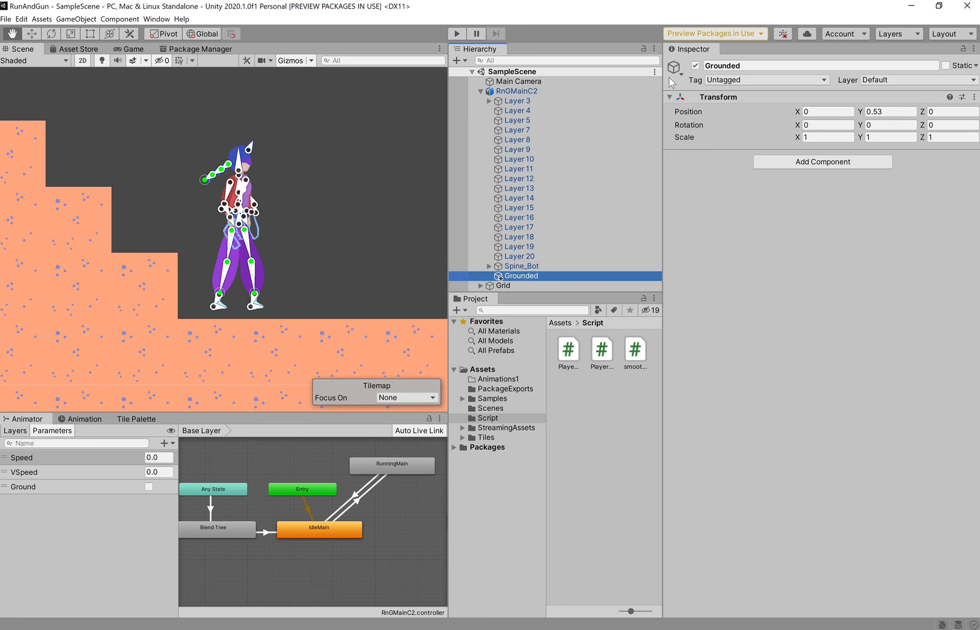
click(695, 66)
click(695, 66)
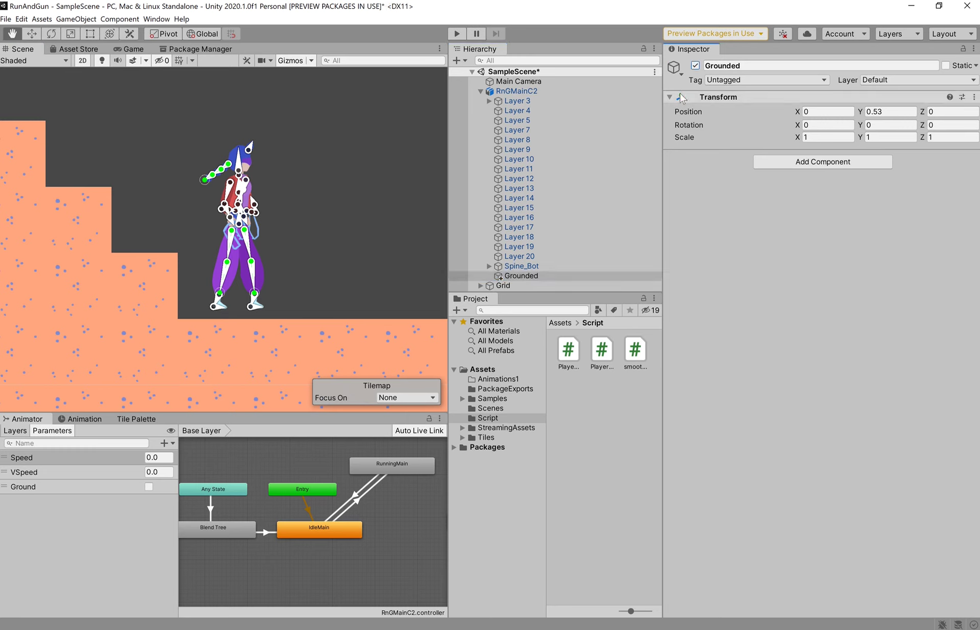
click(676, 71)
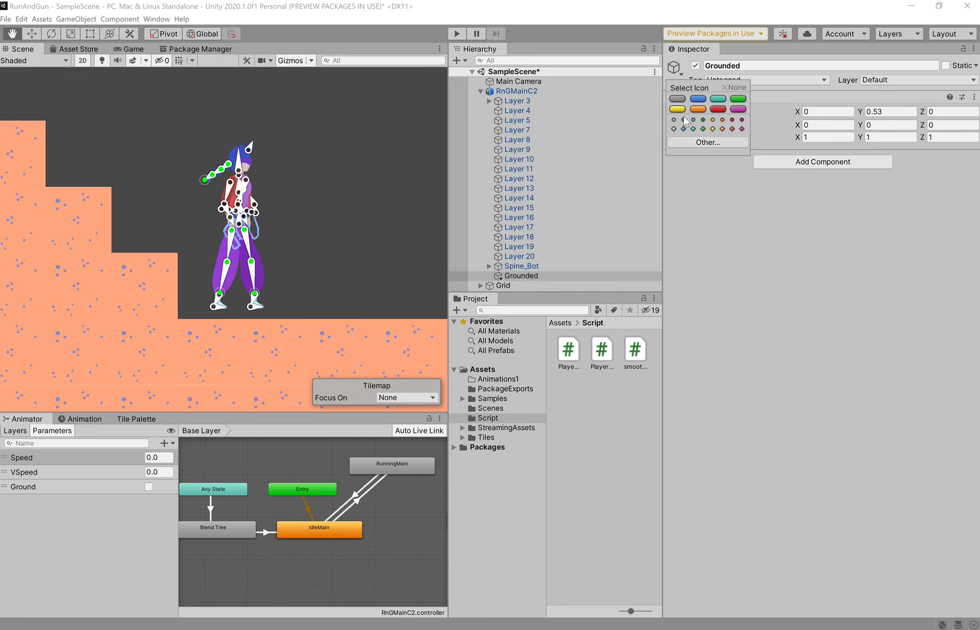
click(683, 120)
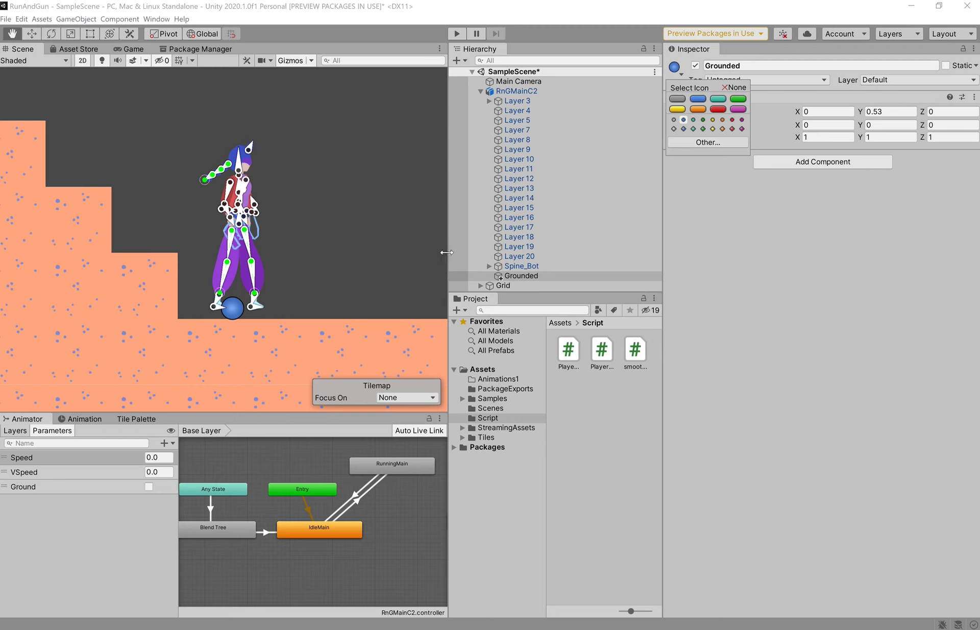
click(854, 208)
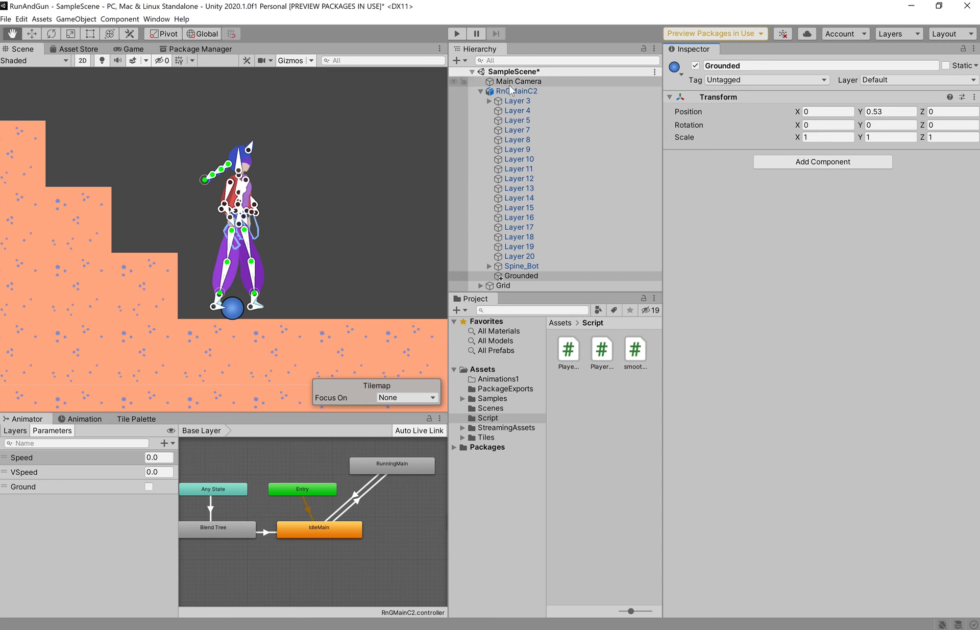
Inspect the Player Movement script settings on the RnGMainC2 character.
click(523, 90)
scroll(822, 332, down, 1)
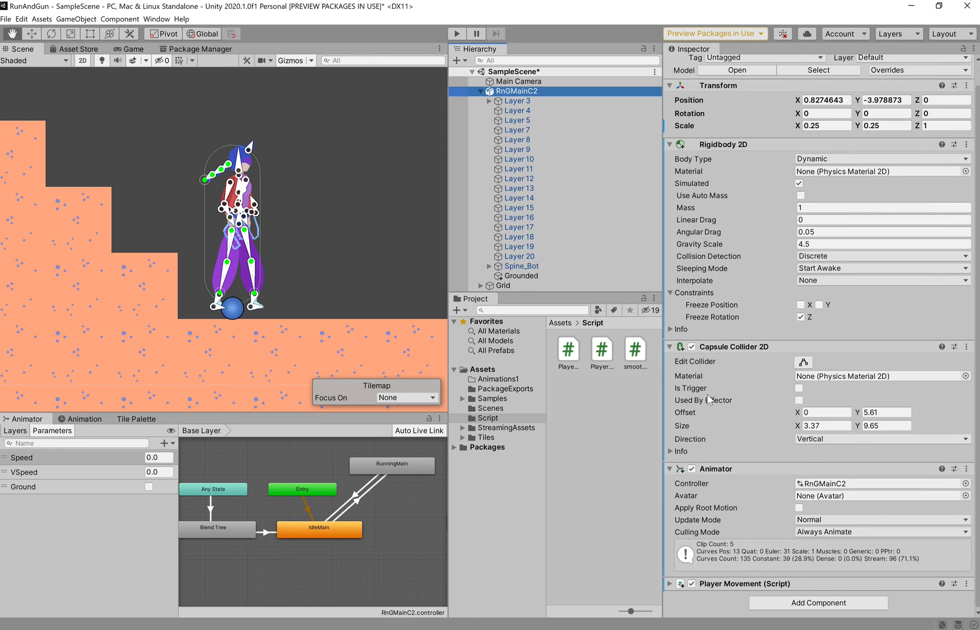
click(480, 92)
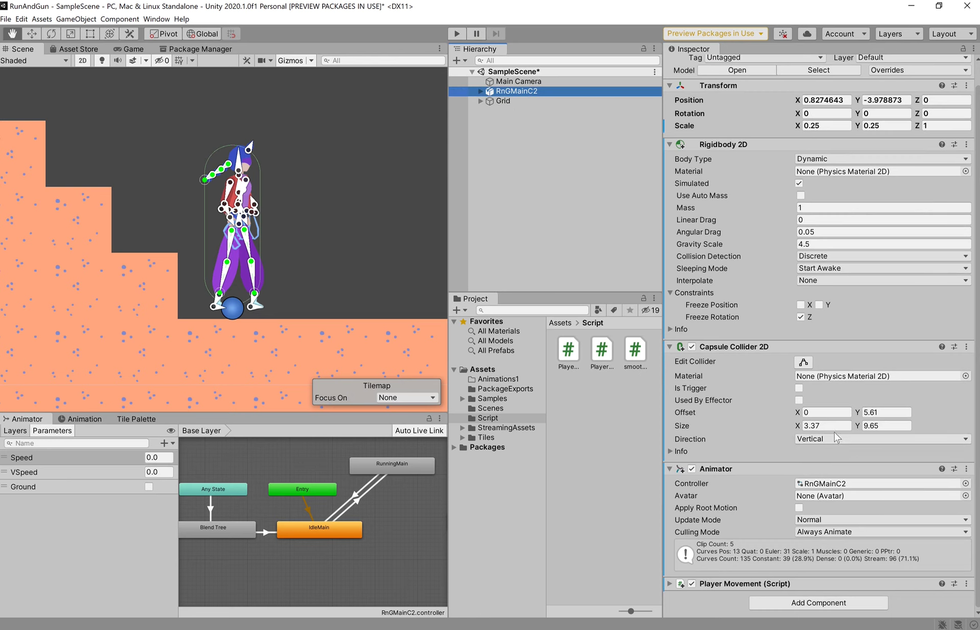
click(668, 586)
scroll(796, 562, down, 3)
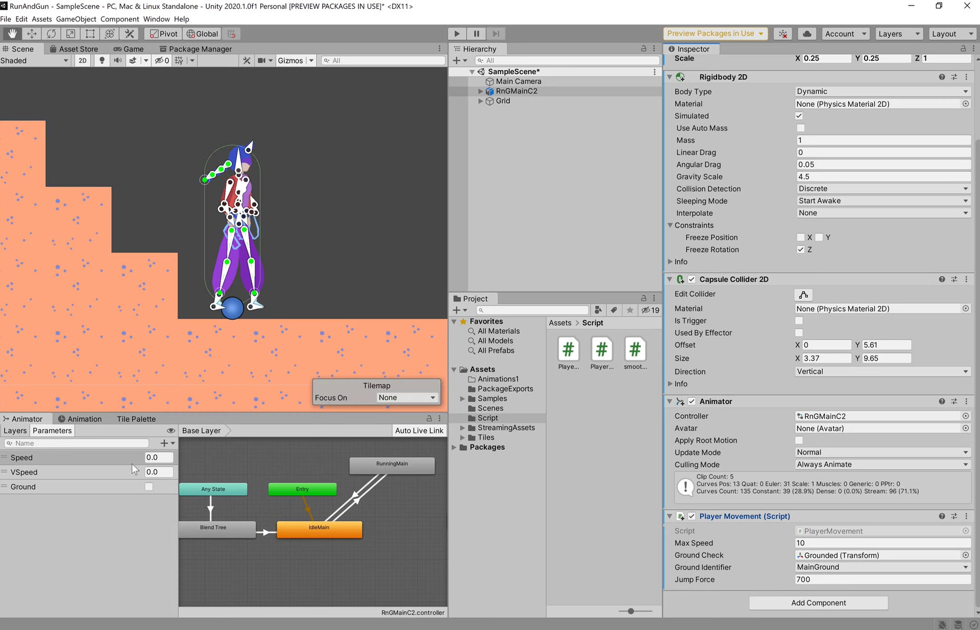
Inspect the tag and layer of the MainGround tilemap under Grid.
click(520, 101)
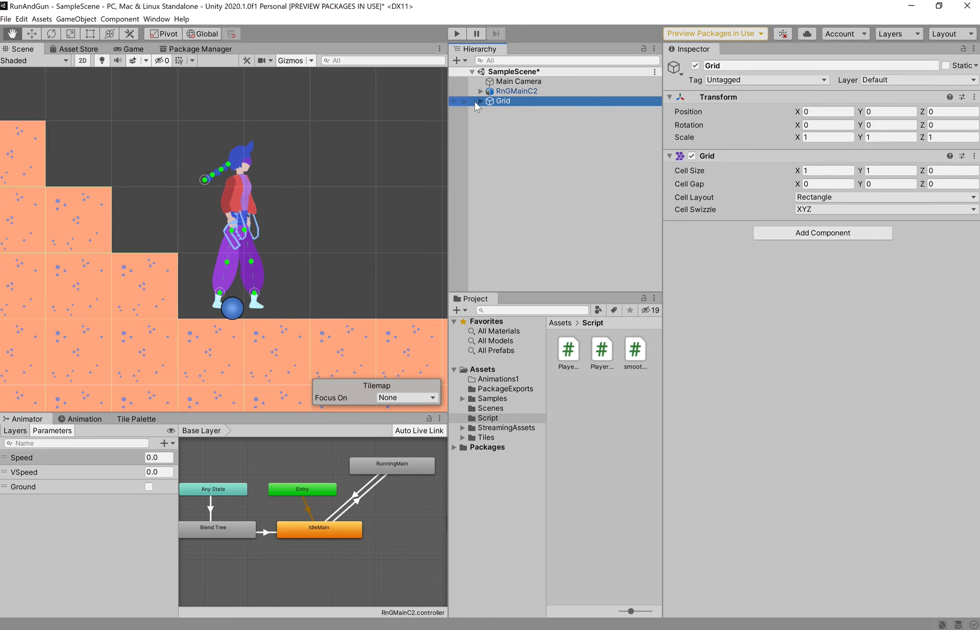
click(480, 101)
click(526, 111)
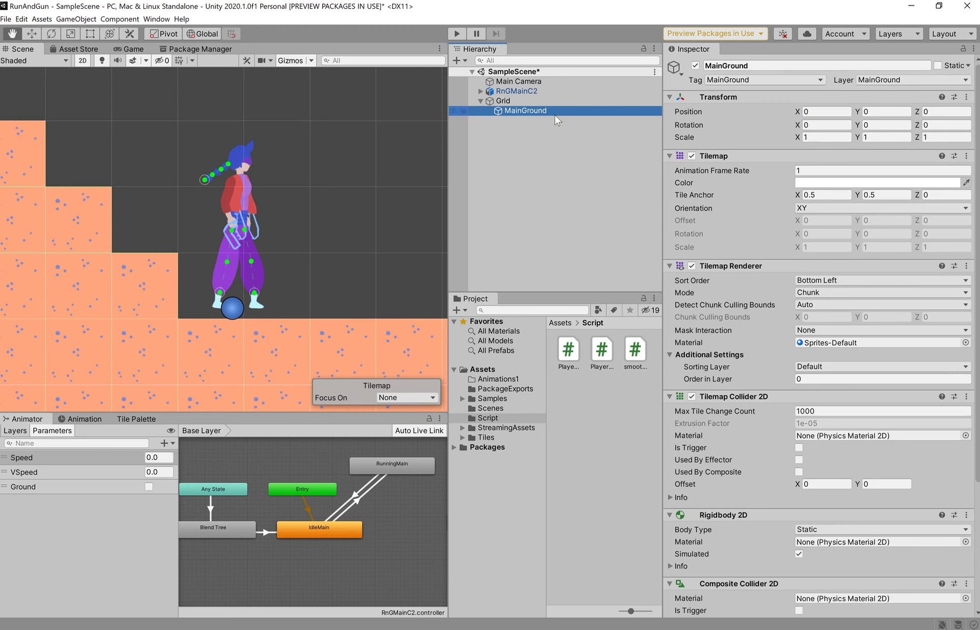
scroll(280, 255, down, 4)
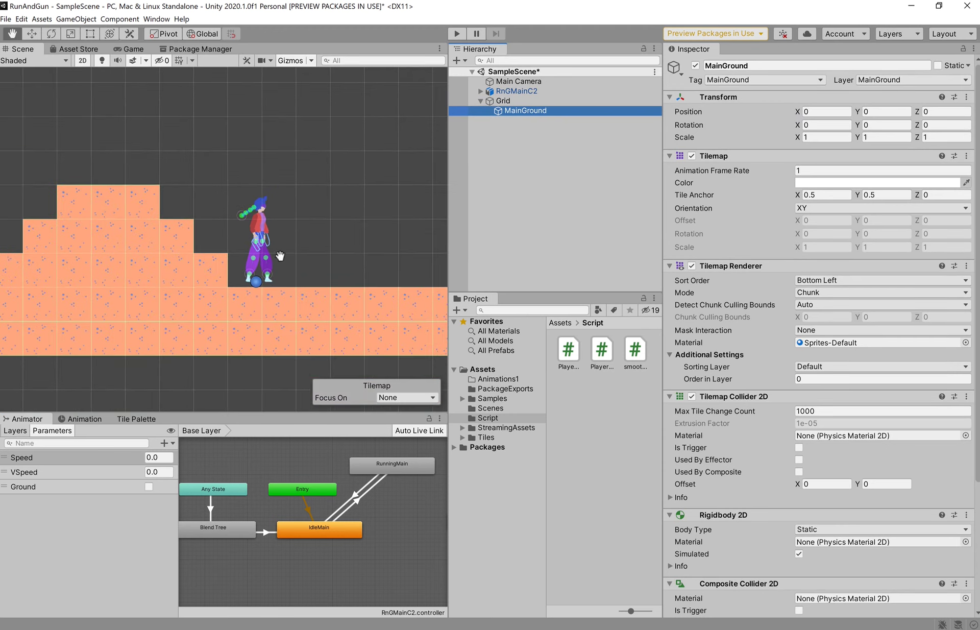
scroll(280, 255, down, 2)
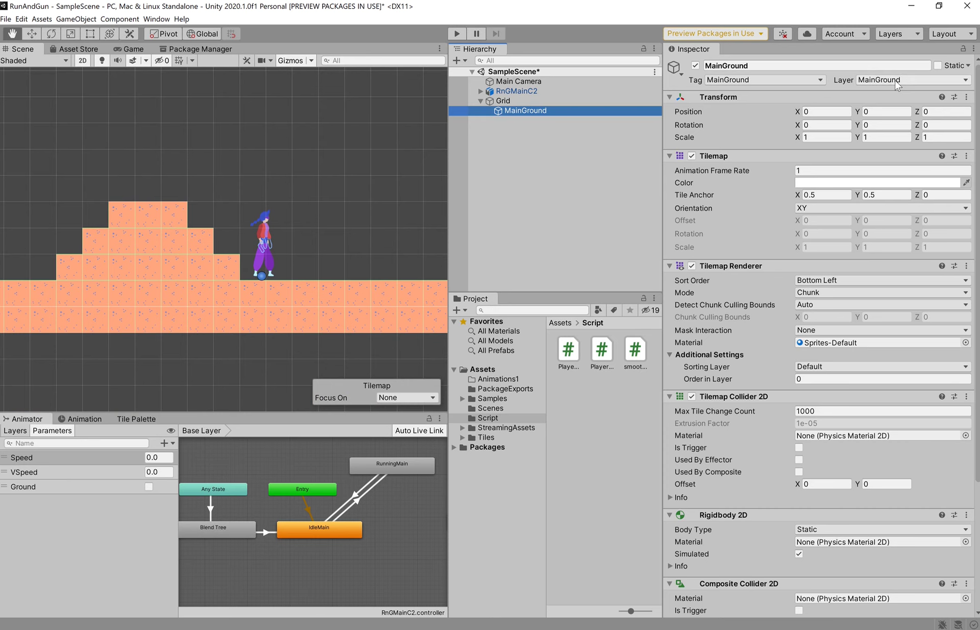
Check the Ground Identifier layer options in the Player Movement script of RnGMainC2.
click(498, 84)
click(500, 91)
scroll(816, 306, down, 2)
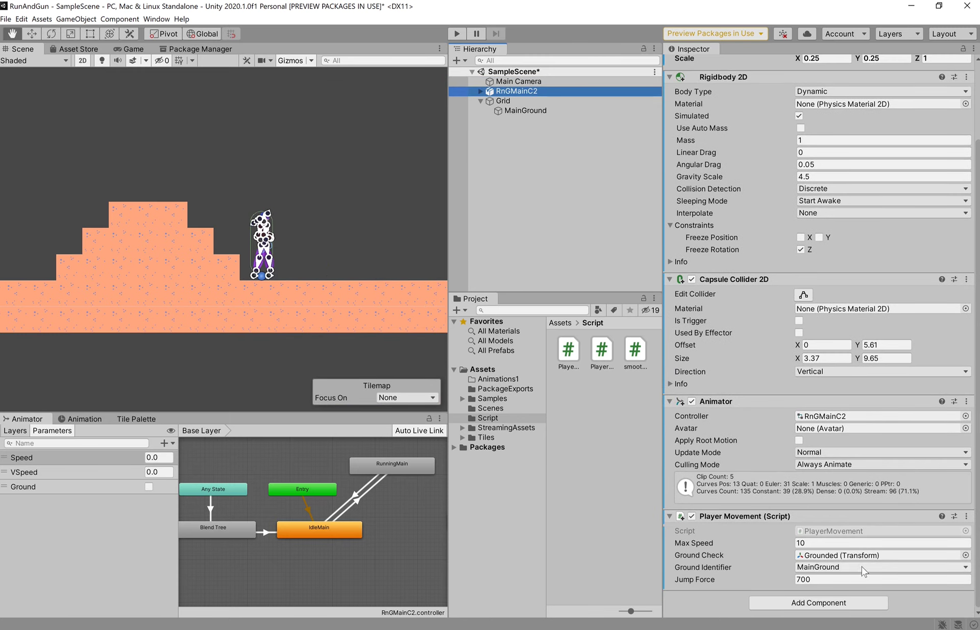
click(964, 575)
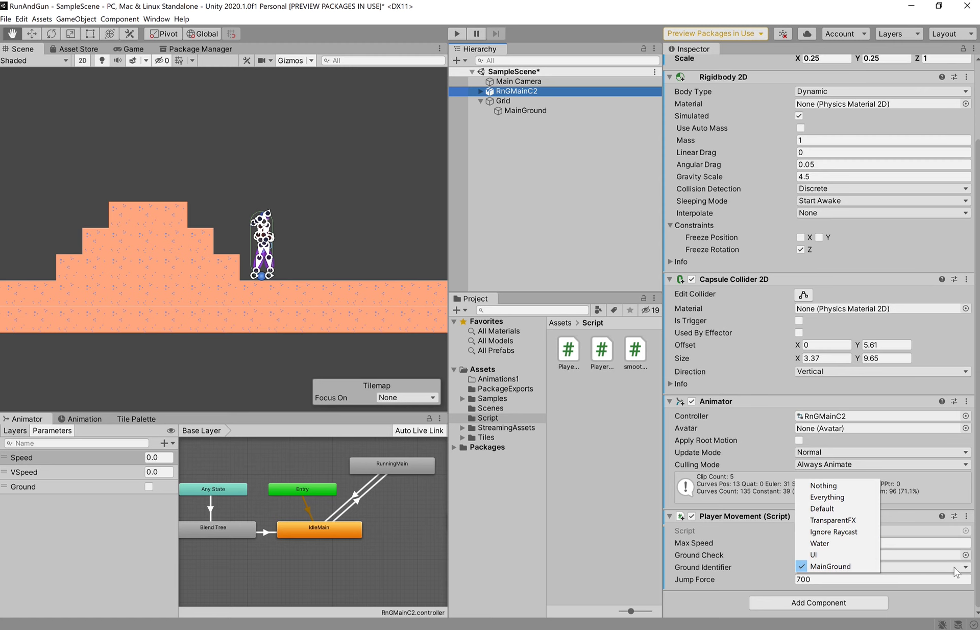
click(944, 552)
click(898, 560)
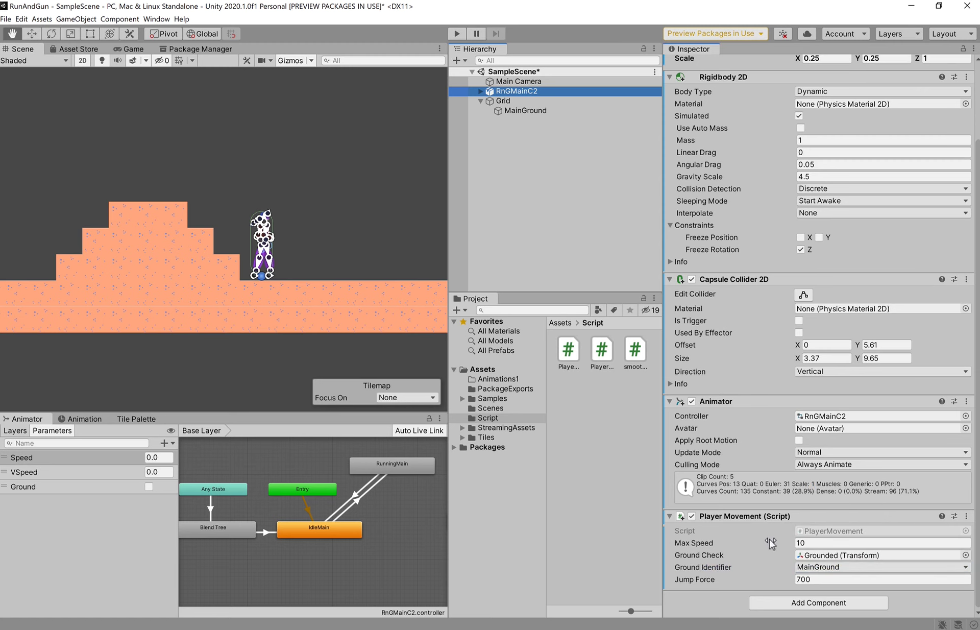
Check the layer choices and the collider components of the MainGround tilemap.
click(525, 110)
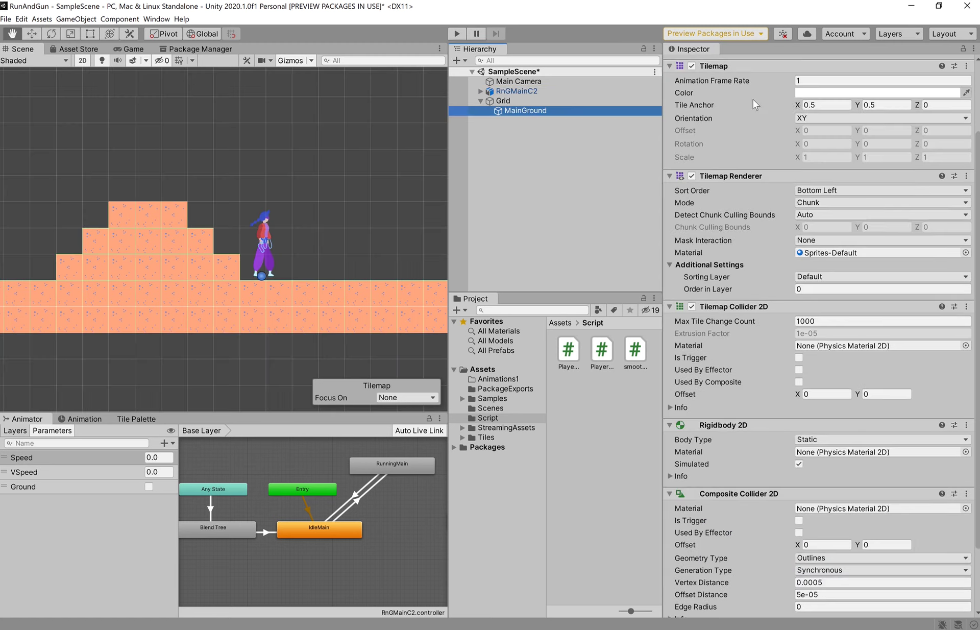
scroll(908, 153, up, 3)
click(911, 79)
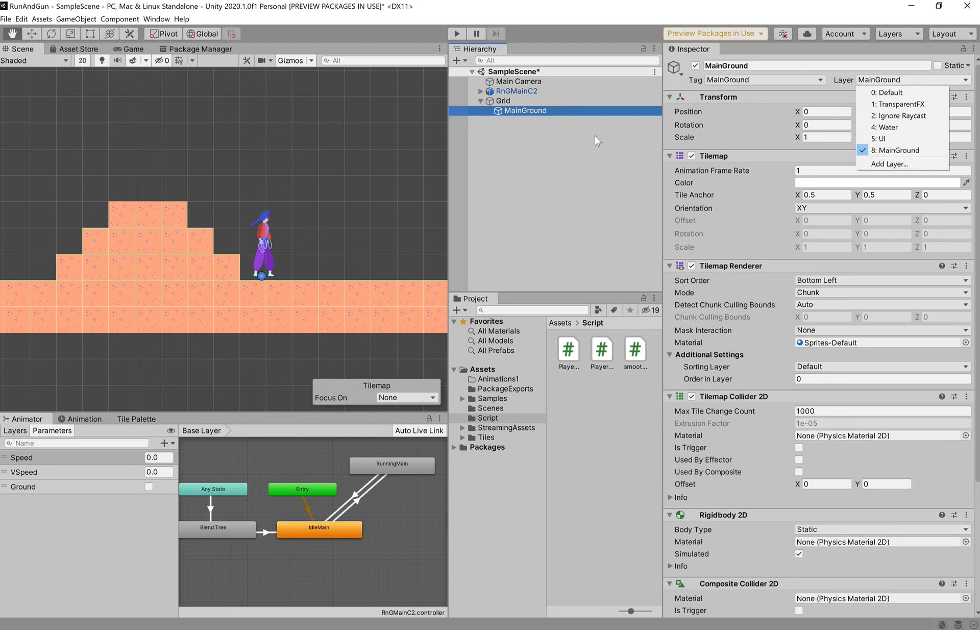
click(526, 100)
scroll(816, 403, down, 5)
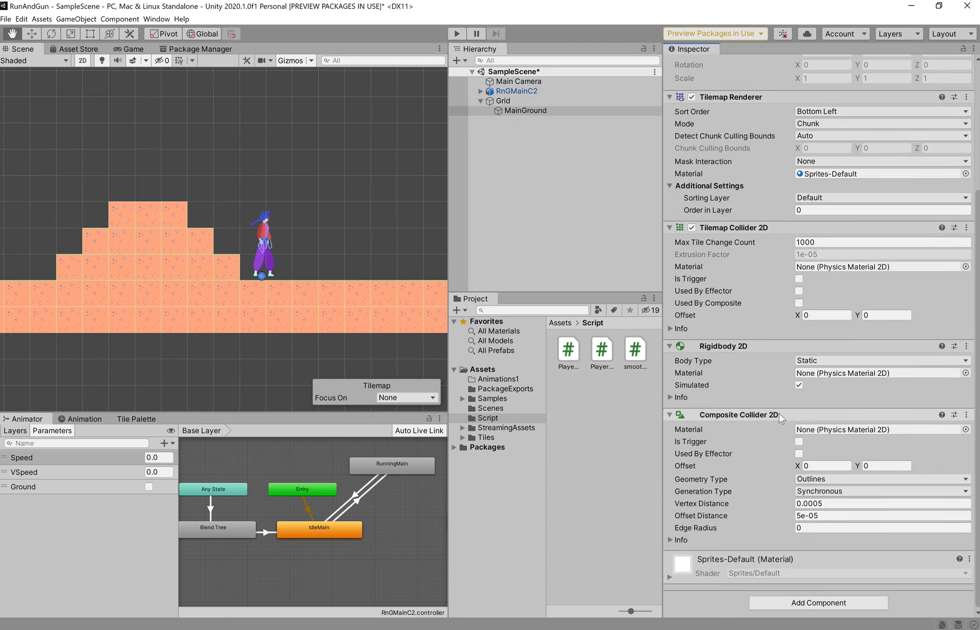
Examine the states and transitions in the character's animator graph.
click(85, 419)
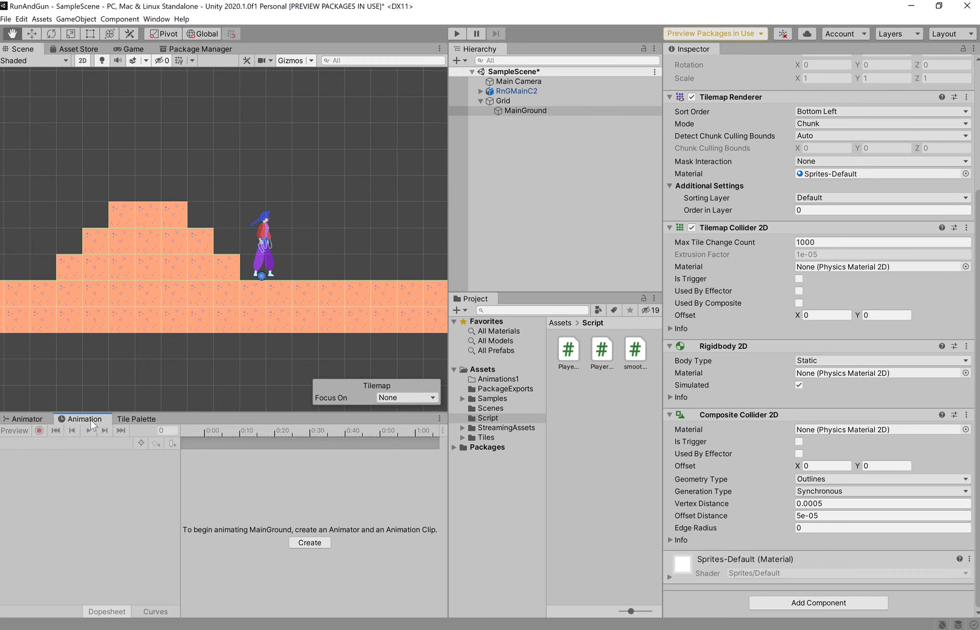
click(29, 419)
scroll(253, 529, up, 3)
scroll(253, 526, down, 3)
scroll(255, 522, up, 3)
scroll(335, 516, down, 5)
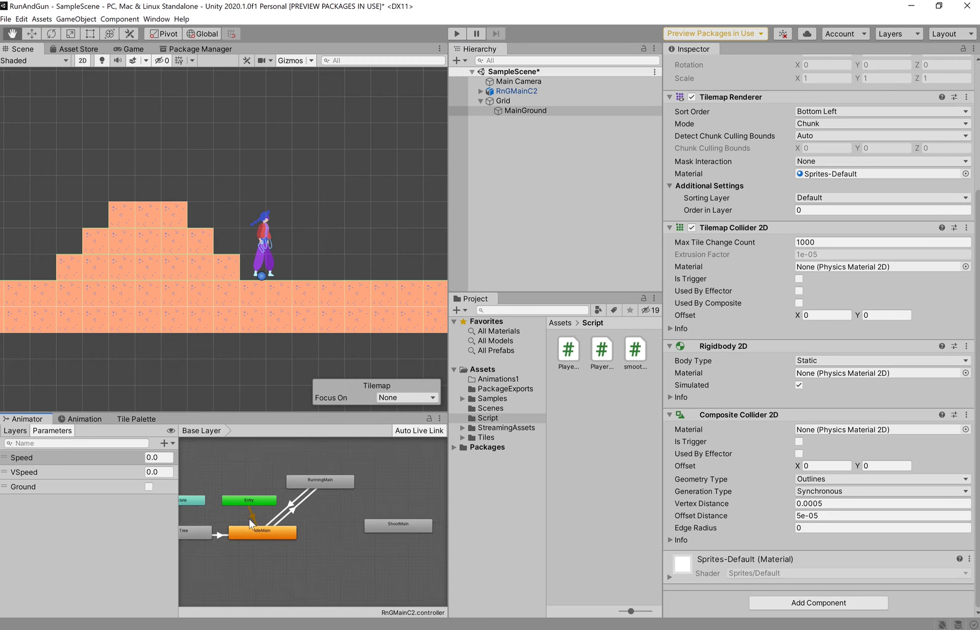
scroll(249, 519, up, 3)
middle_drag(277, 509, 347, 506)
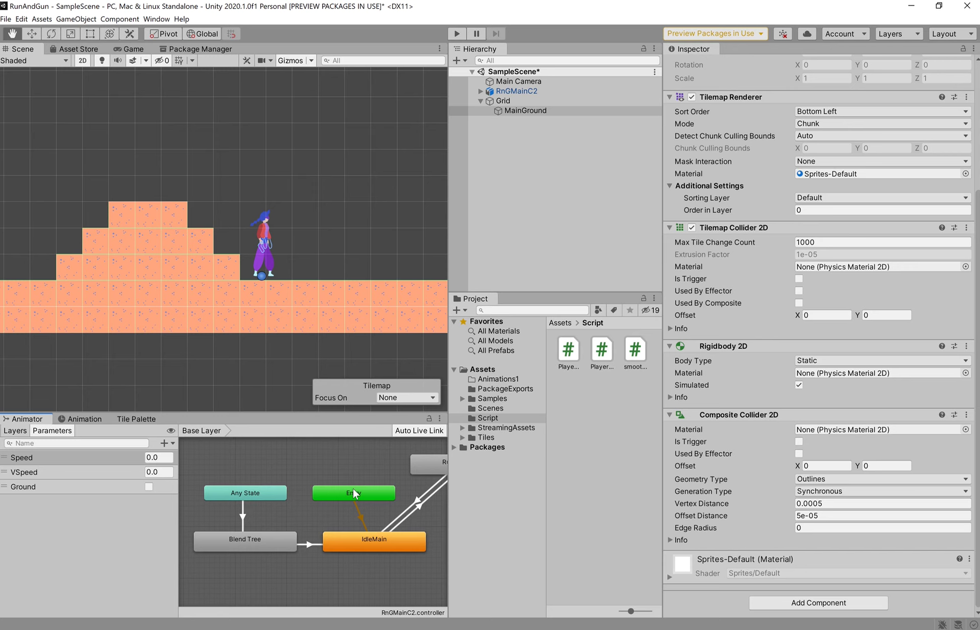
Shift the Entry node slightly in the animator graph and show the IdleMain to RunningMain transition's settings.
drag(355, 490, 372, 491)
scroll(395, 506, down, 3)
middle_drag(440, 487, 384, 497)
scroll(383, 496, up, 5)
click(335, 524)
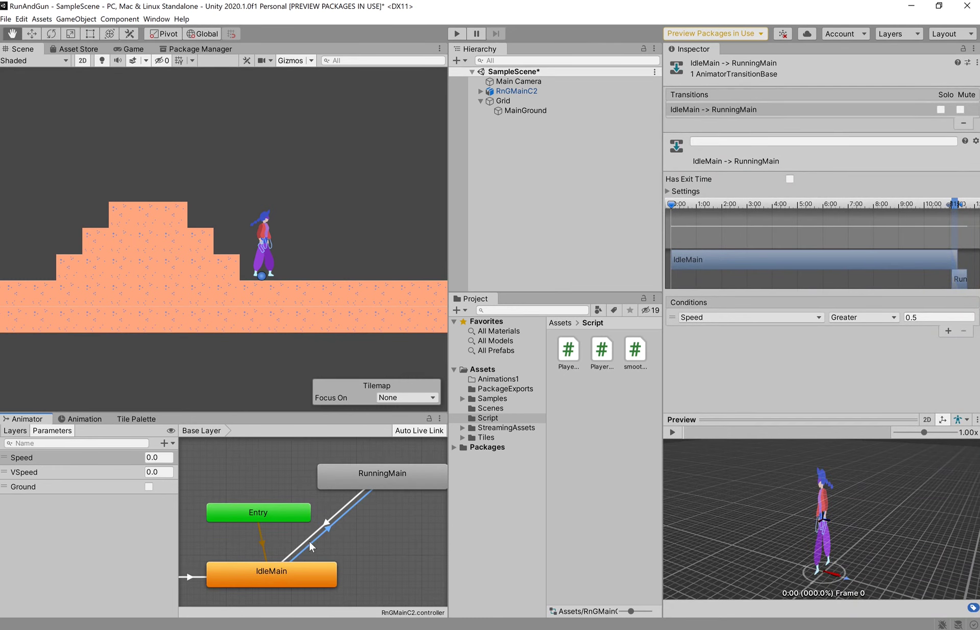
click(313, 568)
right_click(372, 552)
right_click(292, 570)
click(347, 577)
right_click(361, 575)
click(372, 537)
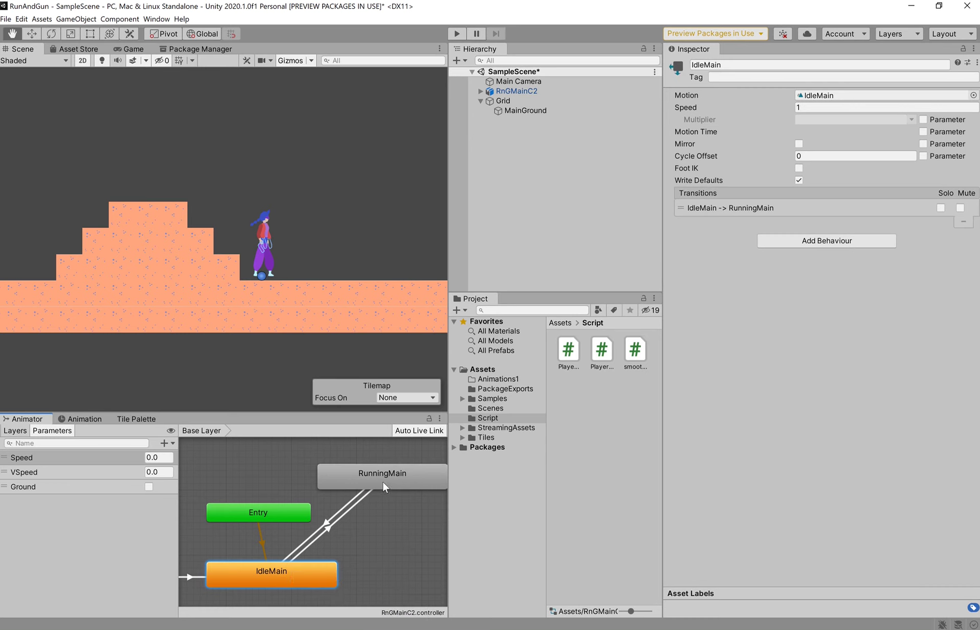
Move the RunningMain state a little lower and review the conditions of both transitions between IdleMain and RunningMain.
drag(390, 480, 390, 507)
click(330, 542)
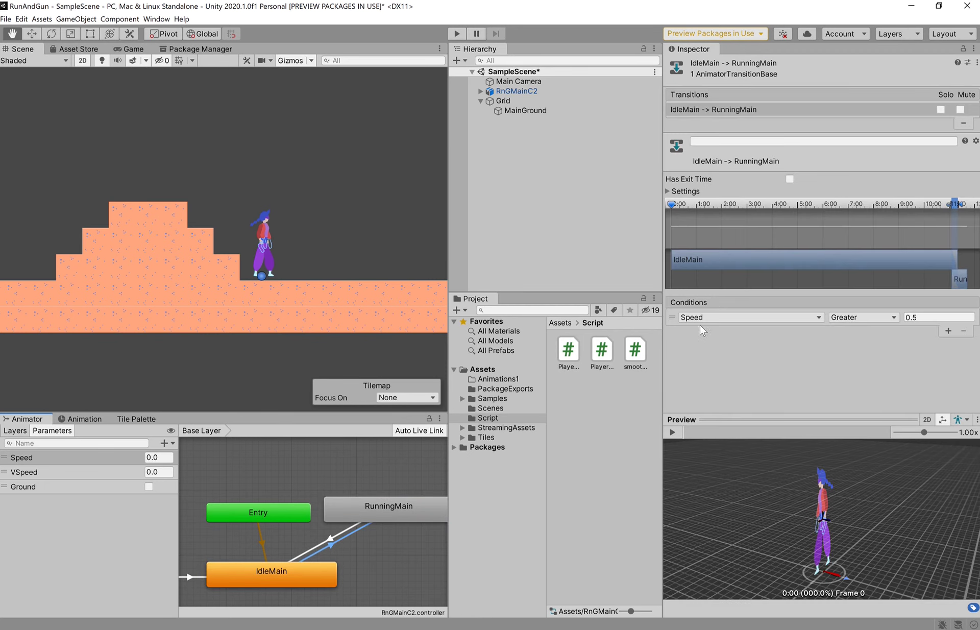
click(931, 317)
click(332, 536)
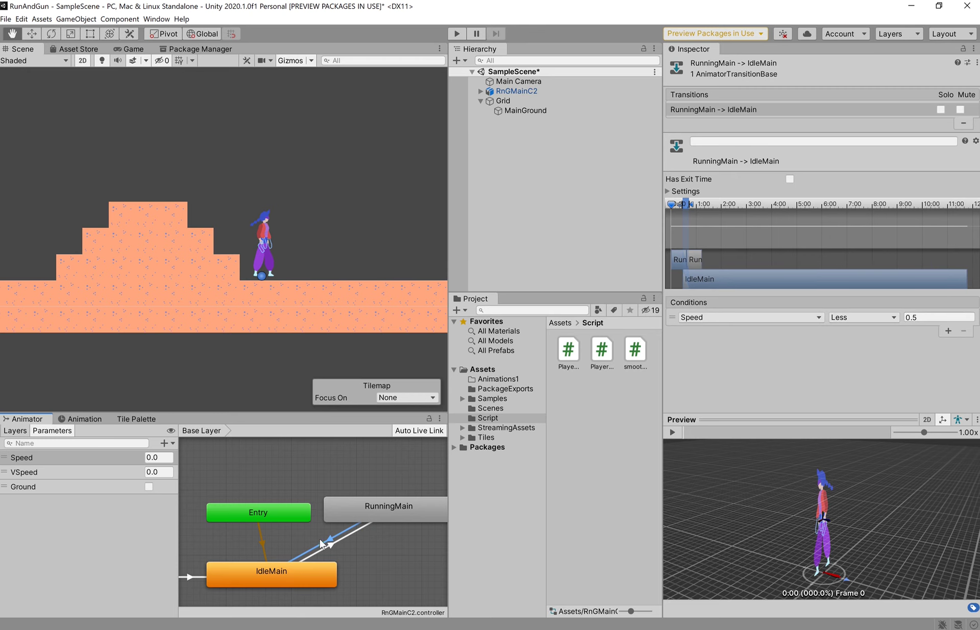
Review the IdleMain state's settings and its place among the neighbouring animator states.
click(274, 578)
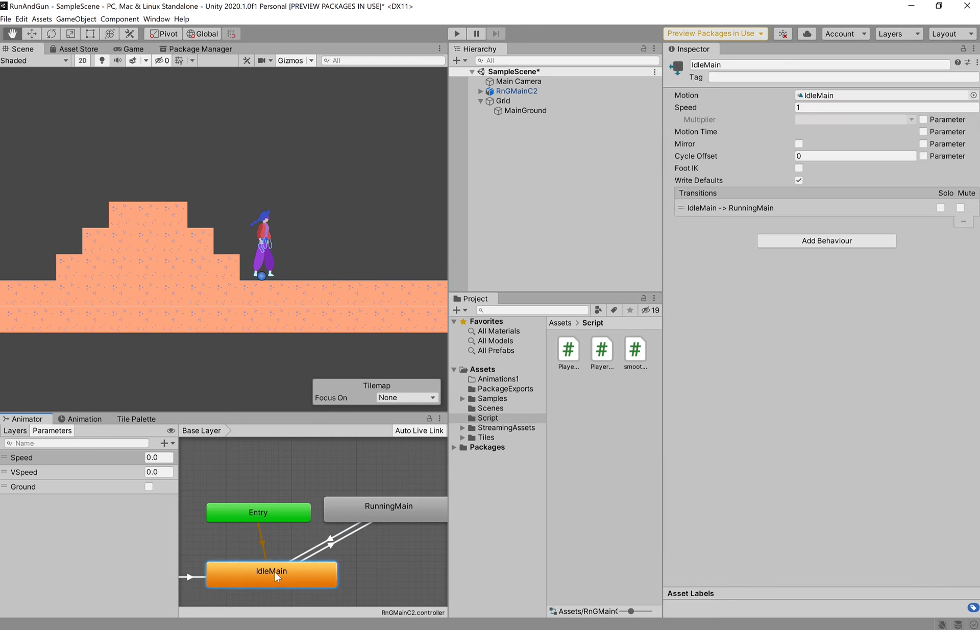
scroll(327, 563, down, 5)
scroll(326, 559, up, 3)
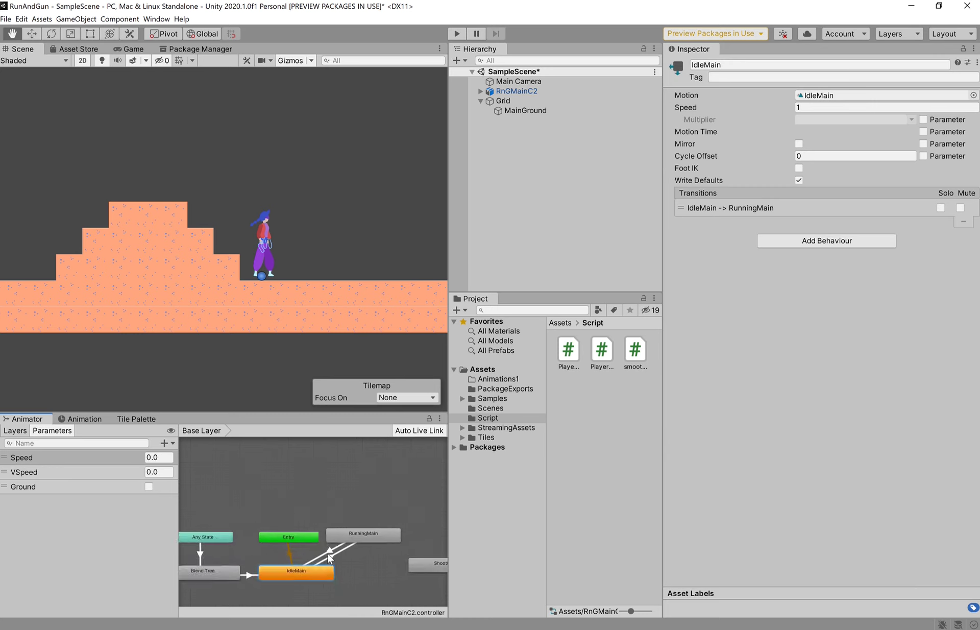
middle_drag(265, 560, 379, 464)
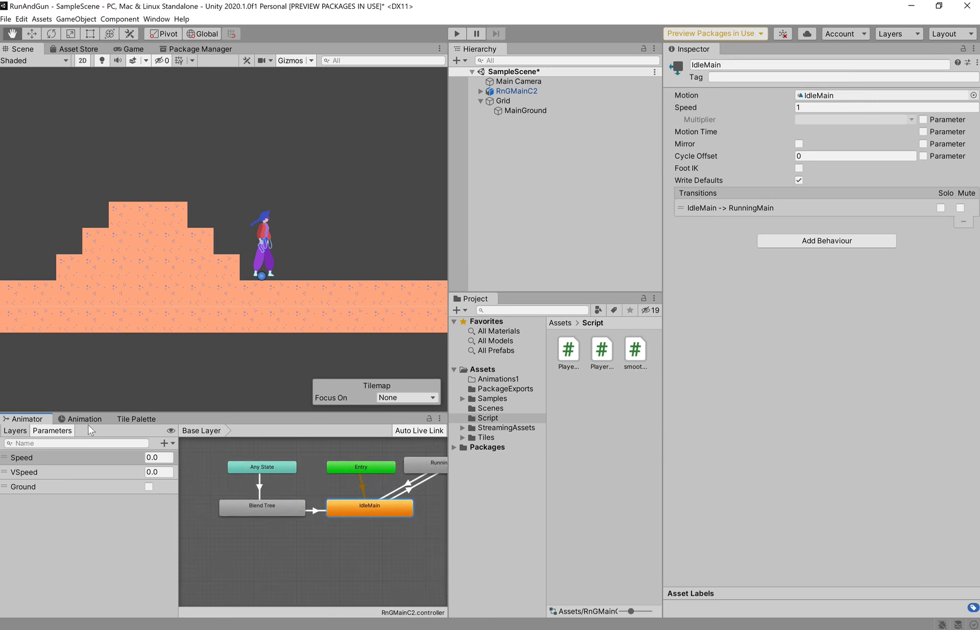
Select RnGMainC2 and play its Jump1 animation clip with the character shown in the Game view.
click(85, 419)
click(134, 418)
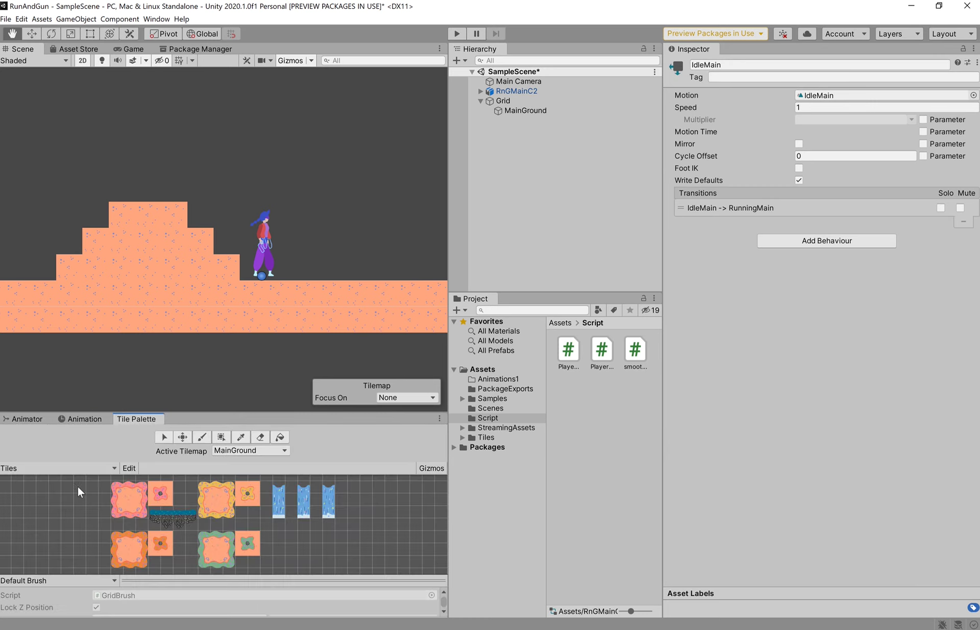
click(32, 417)
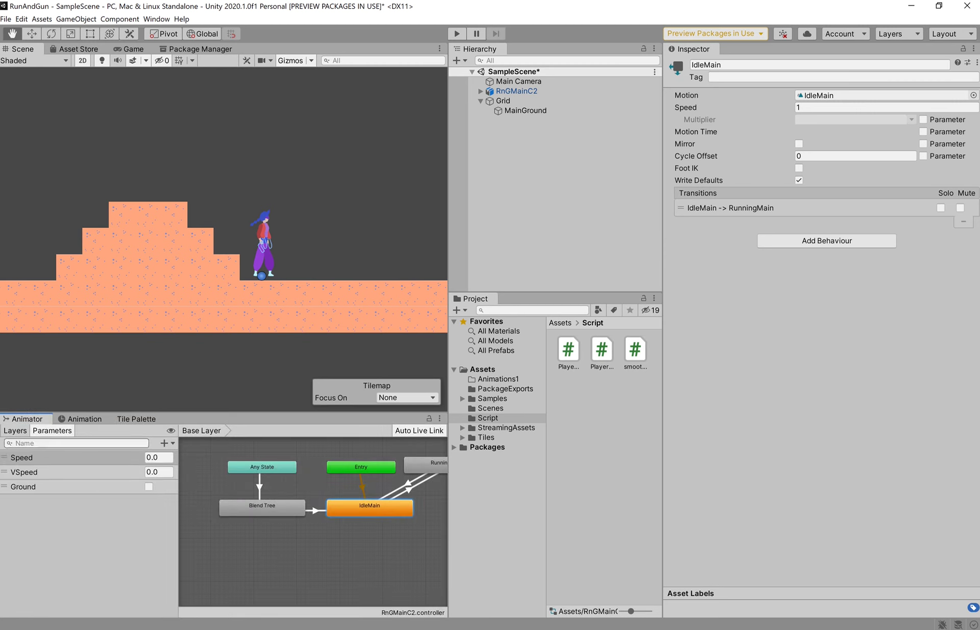
click(92, 418)
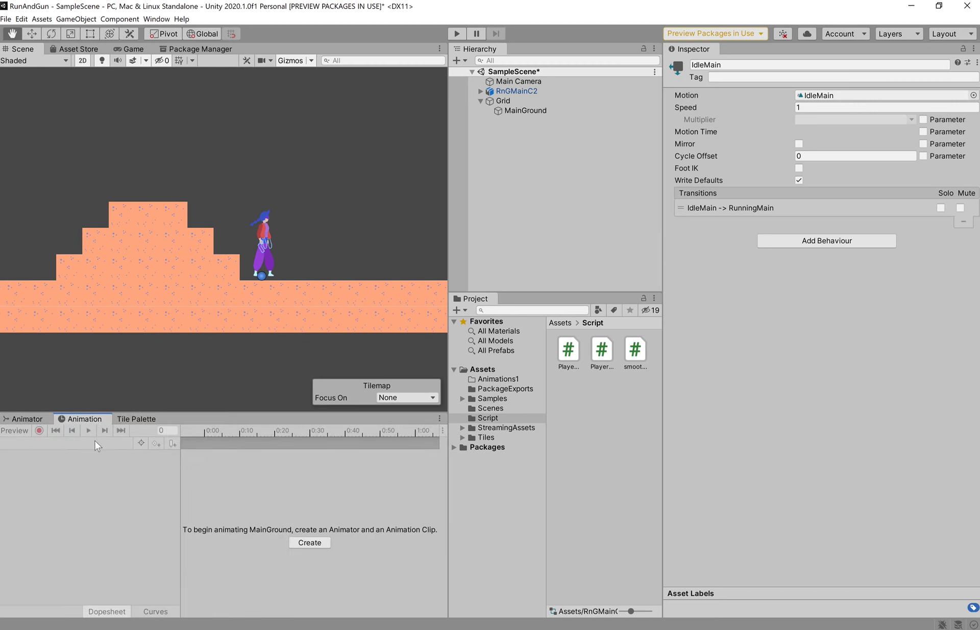
click(531, 92)
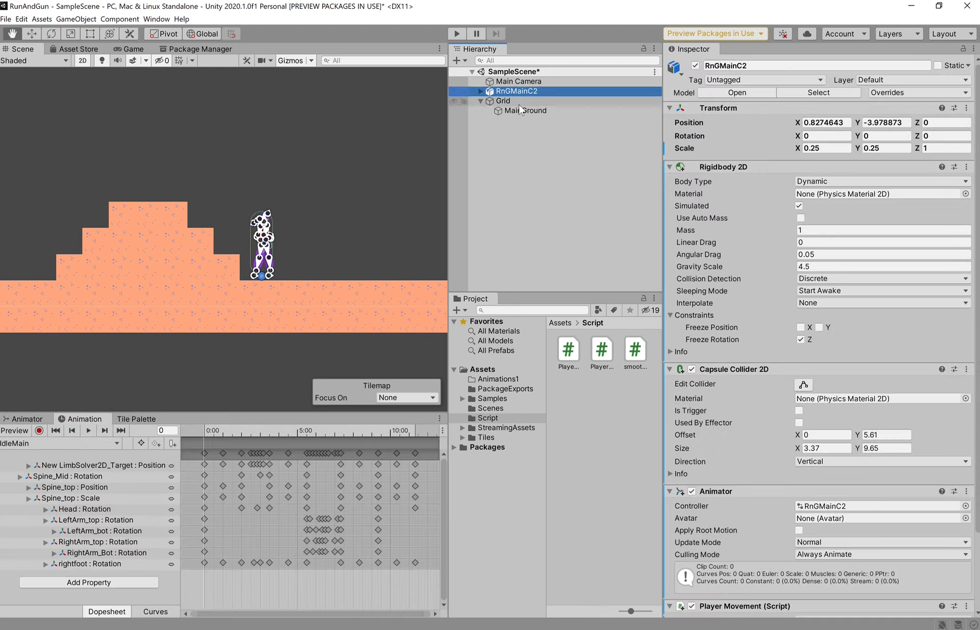
click(57, 444)
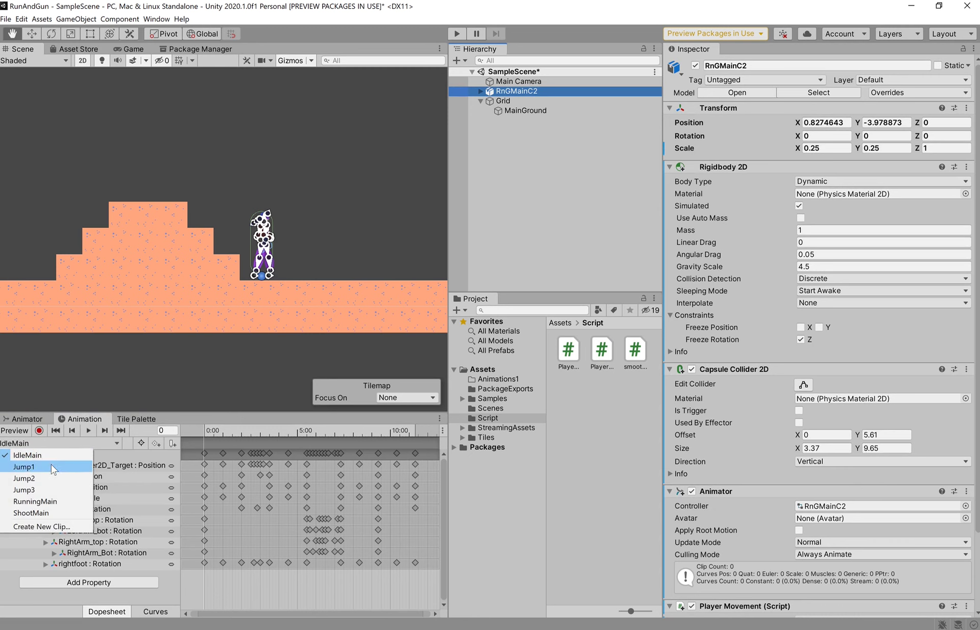
click(50, 466)
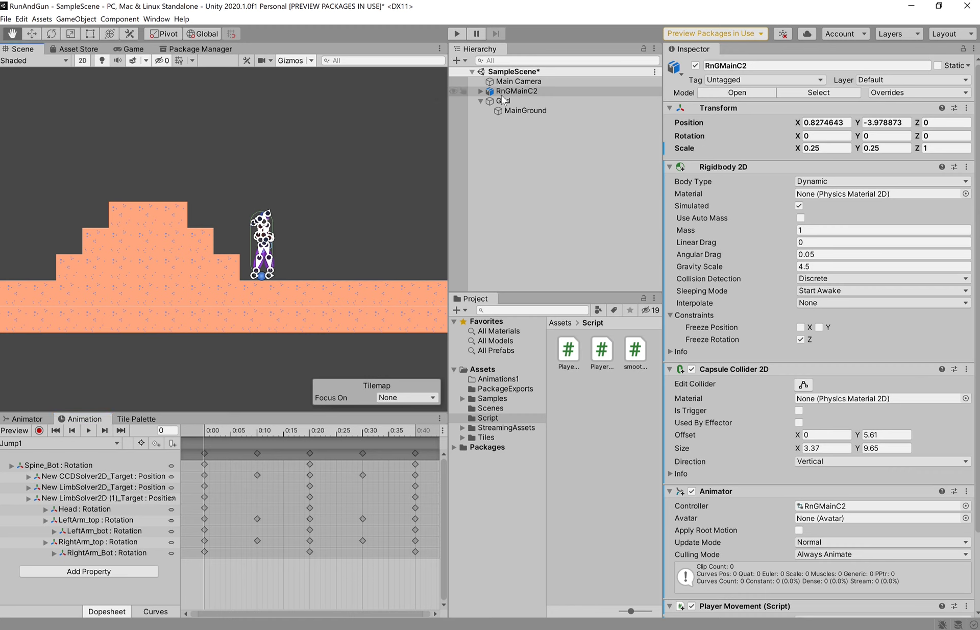
click(133, 49)
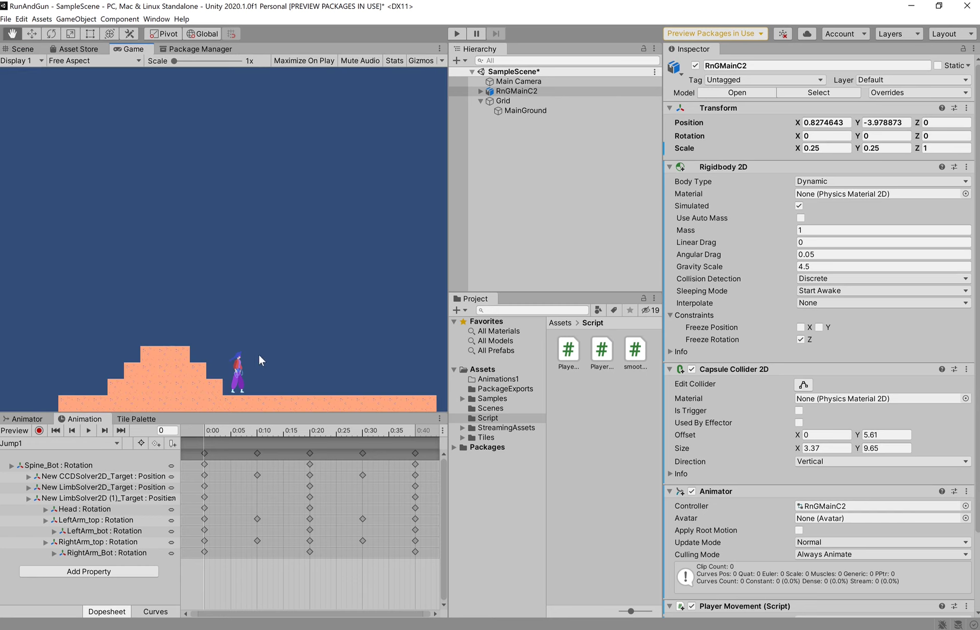
click(89, 430)
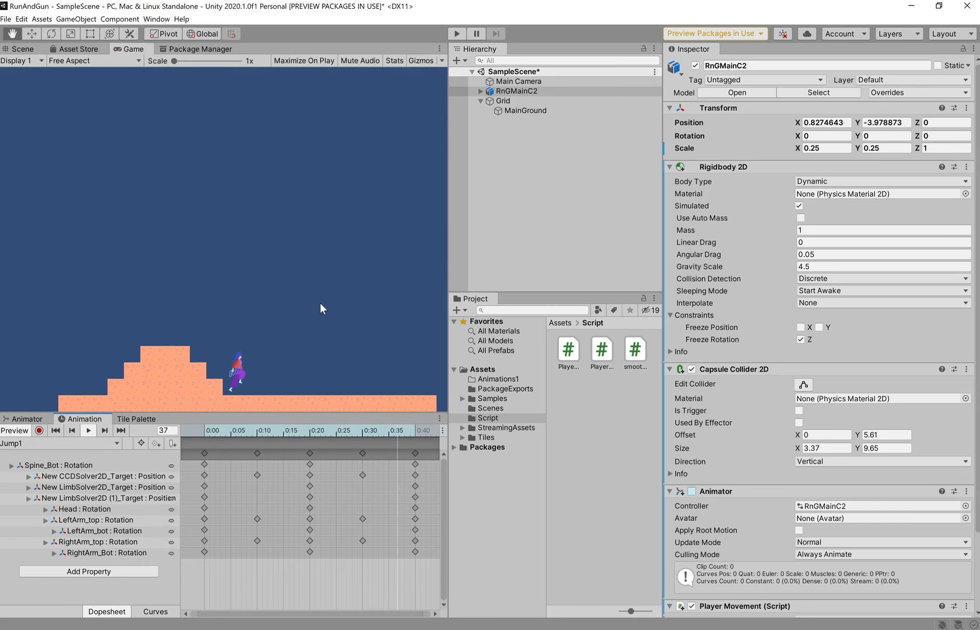
Play the character's Jump2 clip and its Jump3 clip in the animation preview.
click(76, 442)
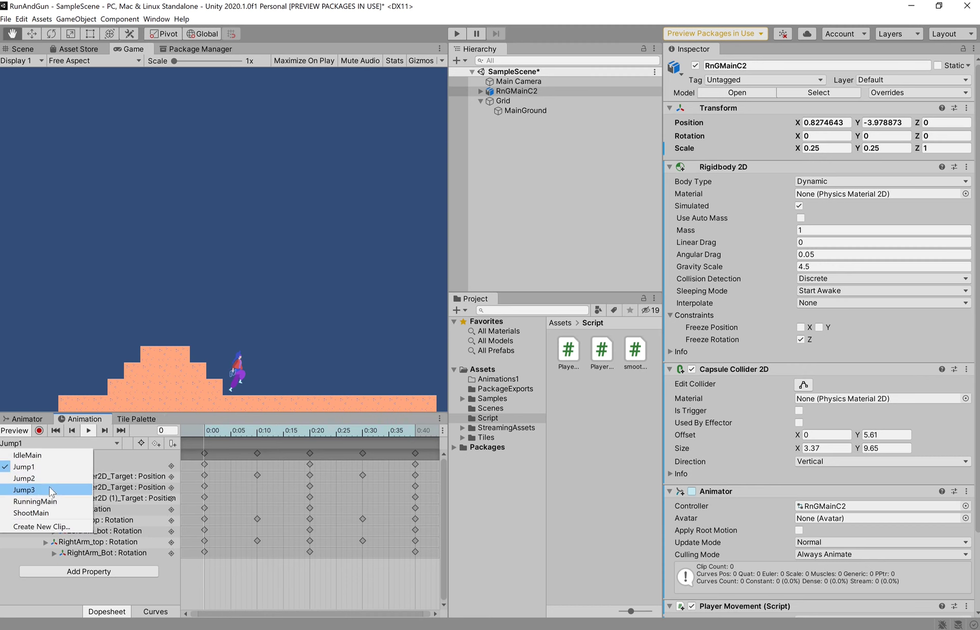
click(48, 477)
click(88, 430)
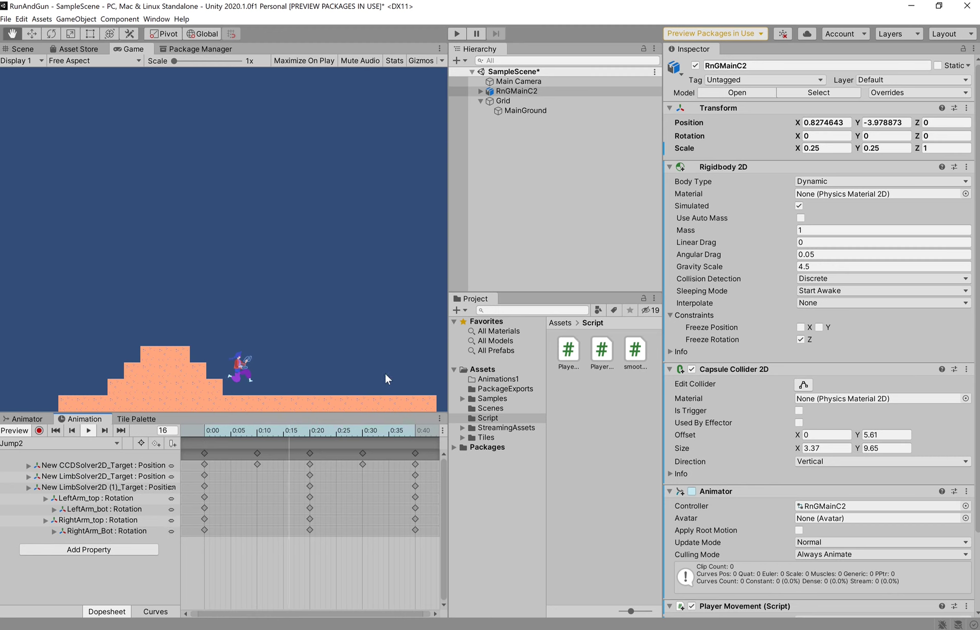
click(52, 443)
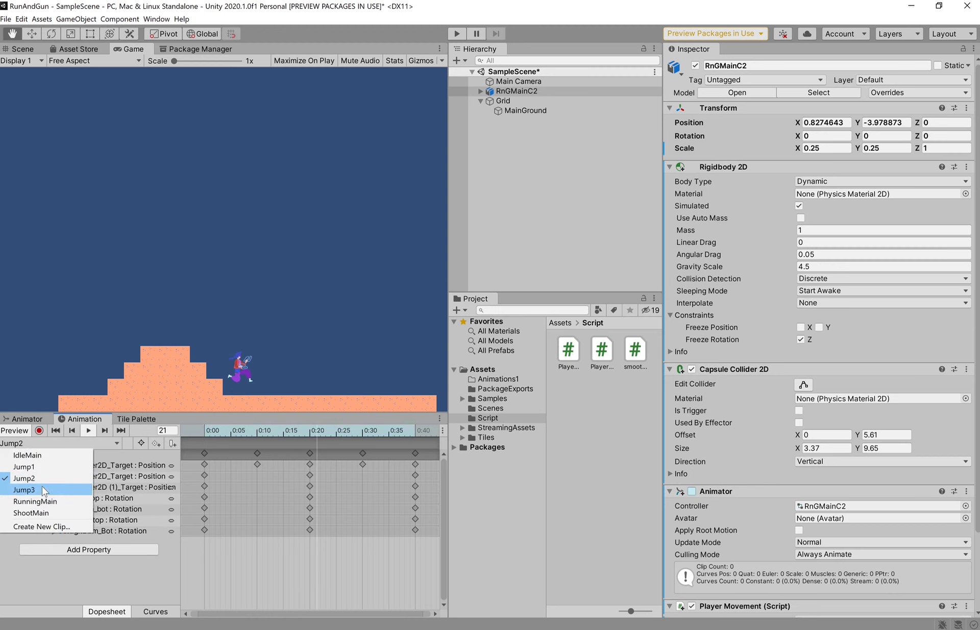
click(41, 490)
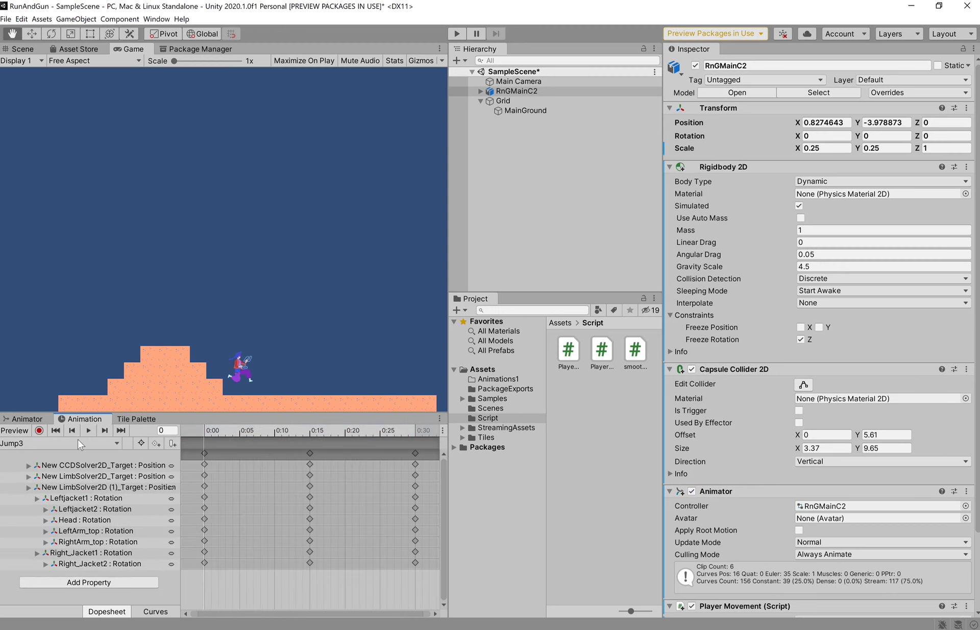
click(93, 432)
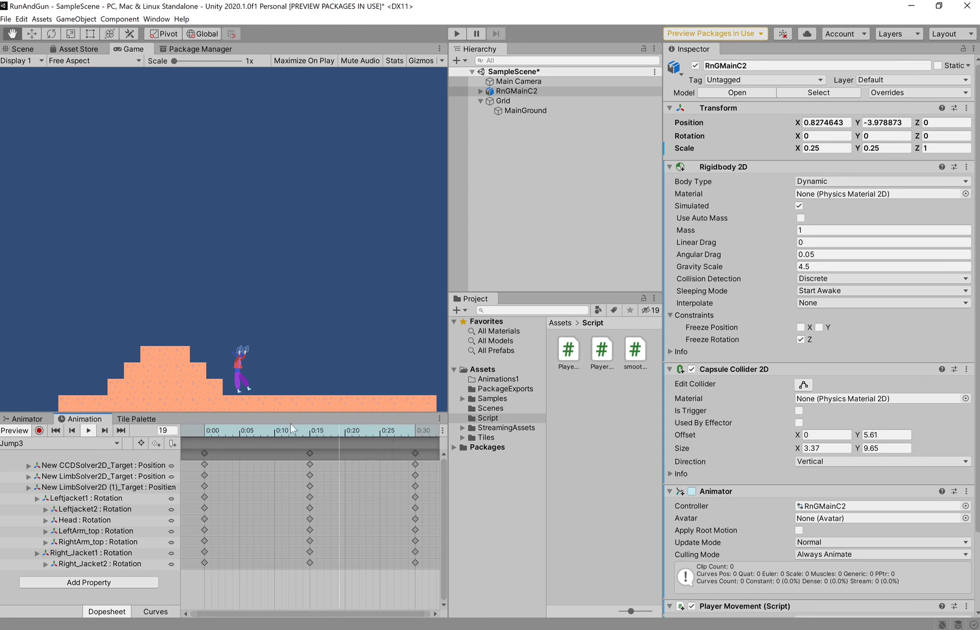
Switch the previewed clip back to IdleMain and return to the character's animator graph.
click(50, 444)
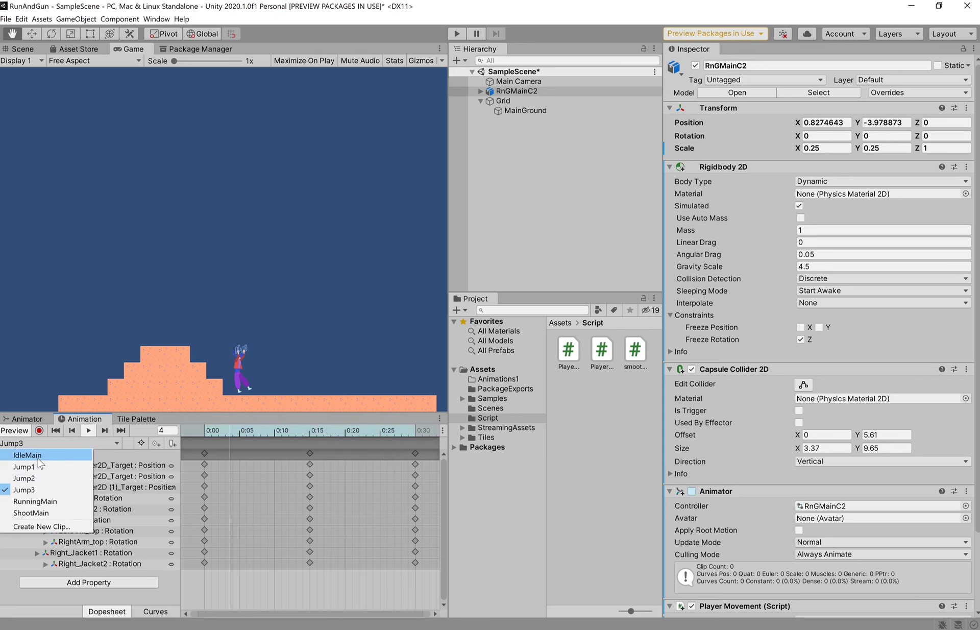
click(38, 456)
click(24, 418)
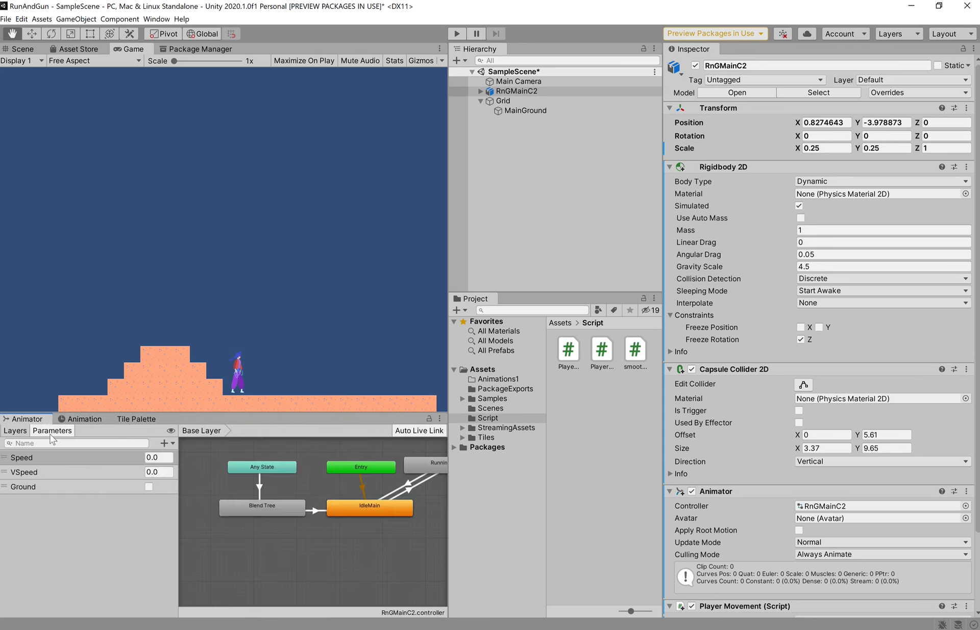
Show the option for creating a state from a new blend tree in the animator graph, without creating one.
scroll(277, 515, up, 3)
scroll(296, 503, down, 5)
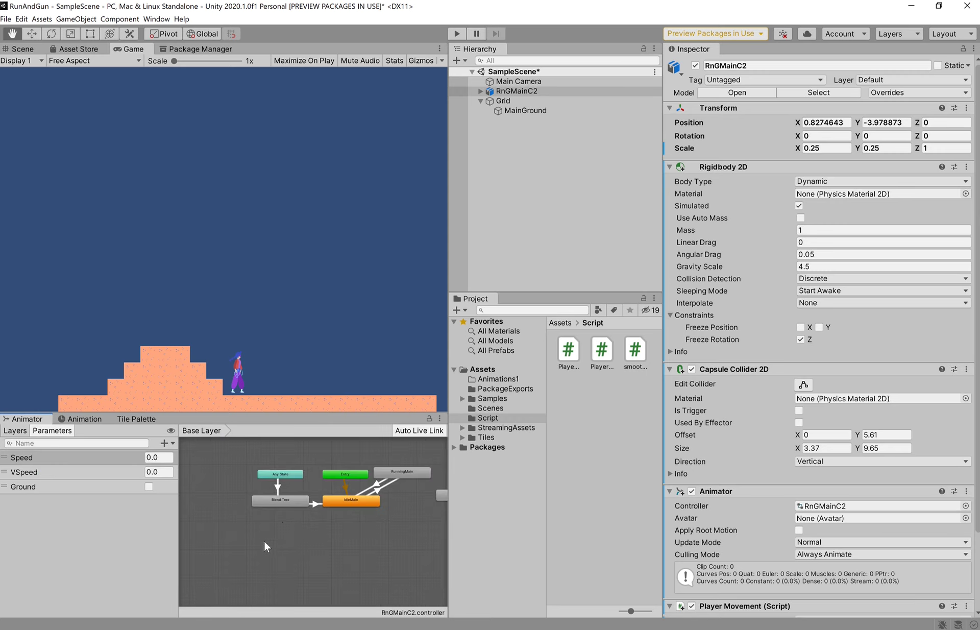
click(308, 546)
right_click(303, 538)
mouse_move(321, 544)
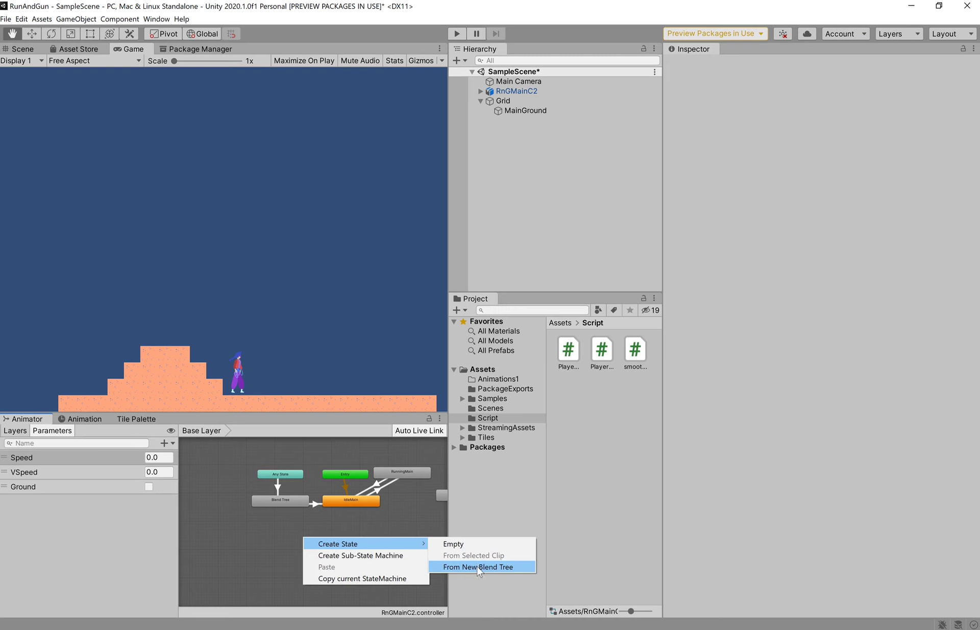
click(253, 529)
Review the Ground conditions of the Any State to Blend Tree and Blend Tree to IdleMain transitions.
scroll(266, 505, up, 3)
scroll(285, 513, down, 2)
scroll(303, 520, up, 2)
click(300, 478)
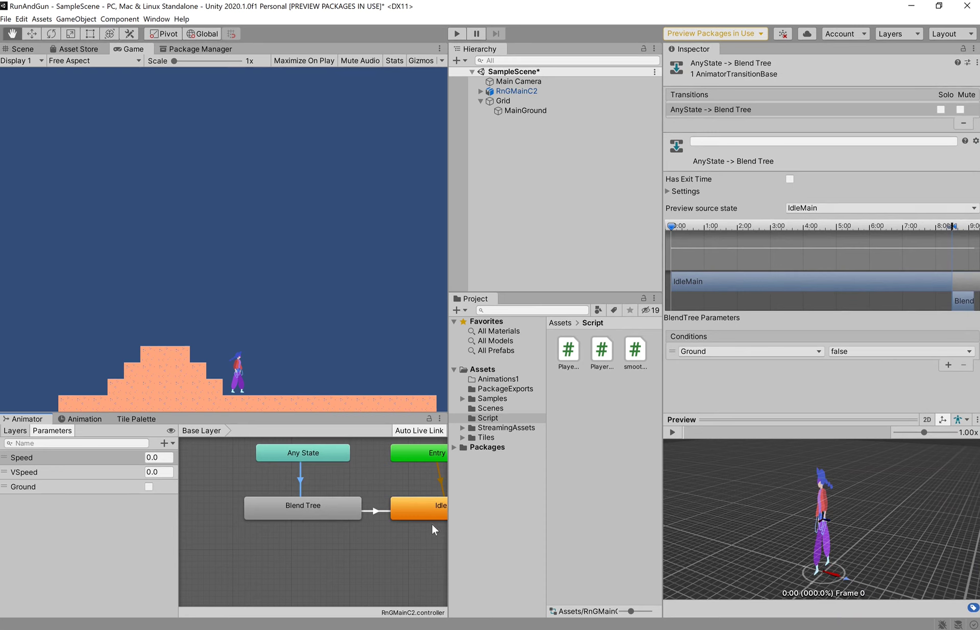
click(312, 507)
click(377, 509)
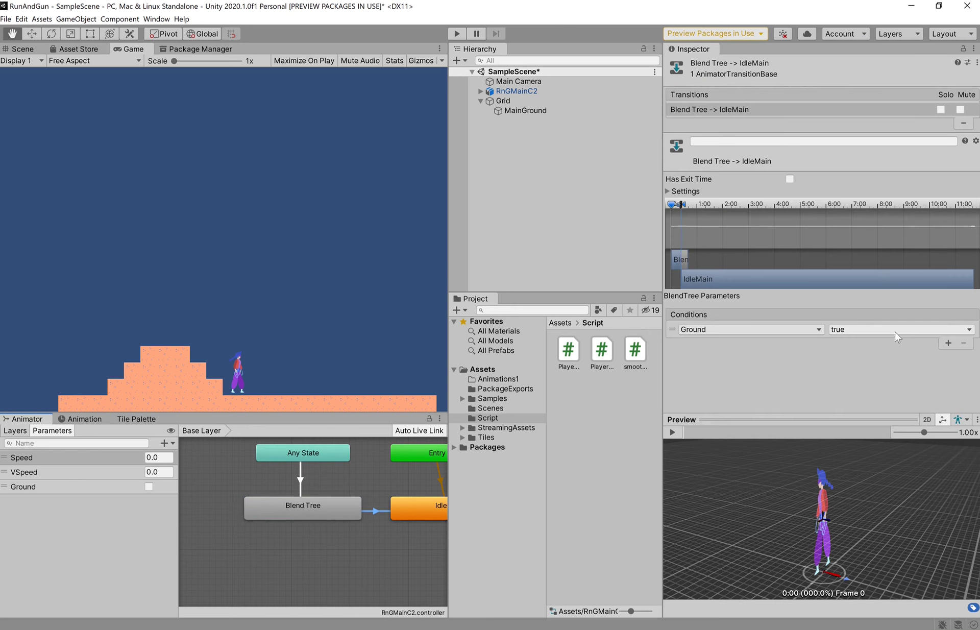
Open the Blend Tree state and examine how its jump motions are connected.
middle_drag(384, 482, 317, 493)
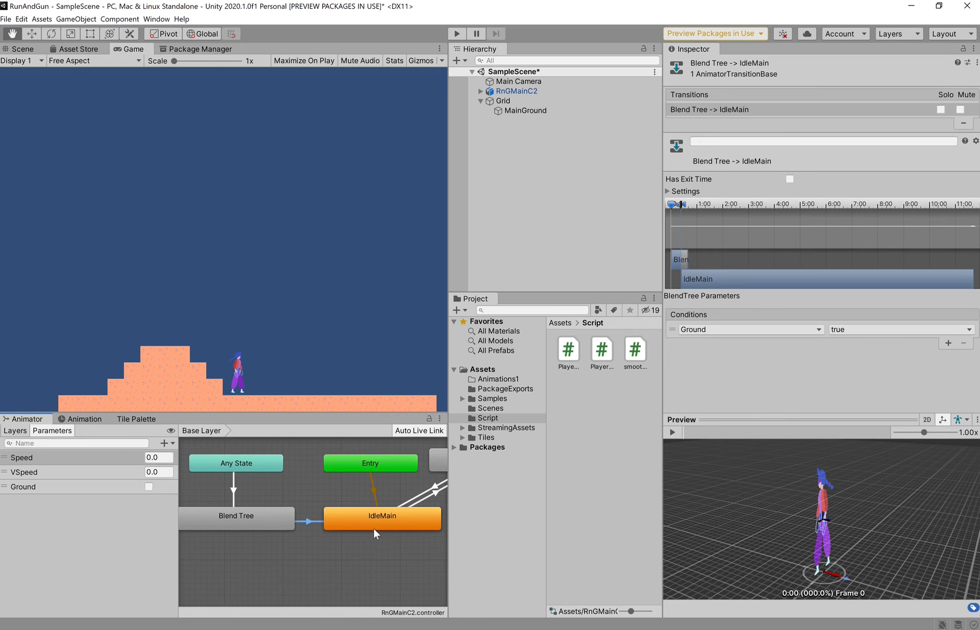
scroll(400, 548, down, 3)
middle_drag(382, 479, 404, 466)
scroll(353, 522, up, 3)
scroll(357, 523, up, 2)
scroll(347, 512, down, 3)
scroll(328, 520, up, 3)
double_click(335, 522)
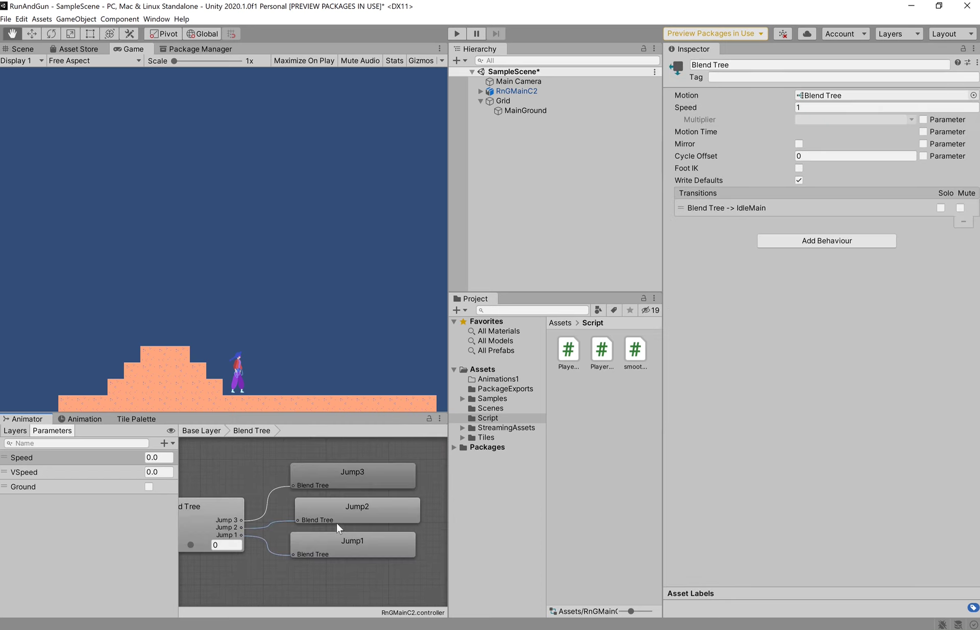
scroll(332, 559, down, 3)
scroll(329, 559, up, 2)
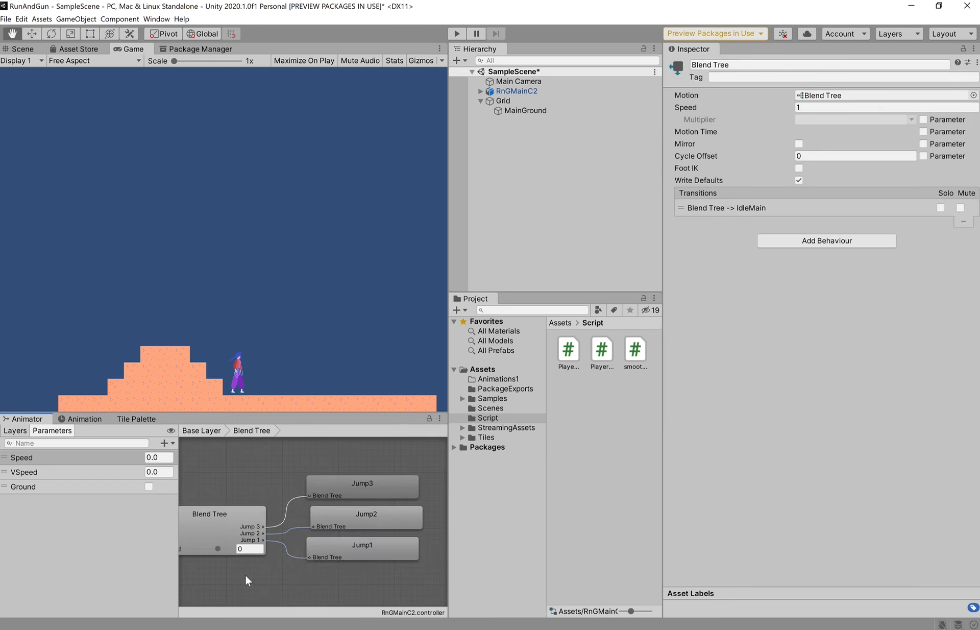
middle_drag(243, 575, 303, 571)
Show what can be added to the blend tree, return to the base layer and reopen the Blend Tree state.
right_click(265, 531)
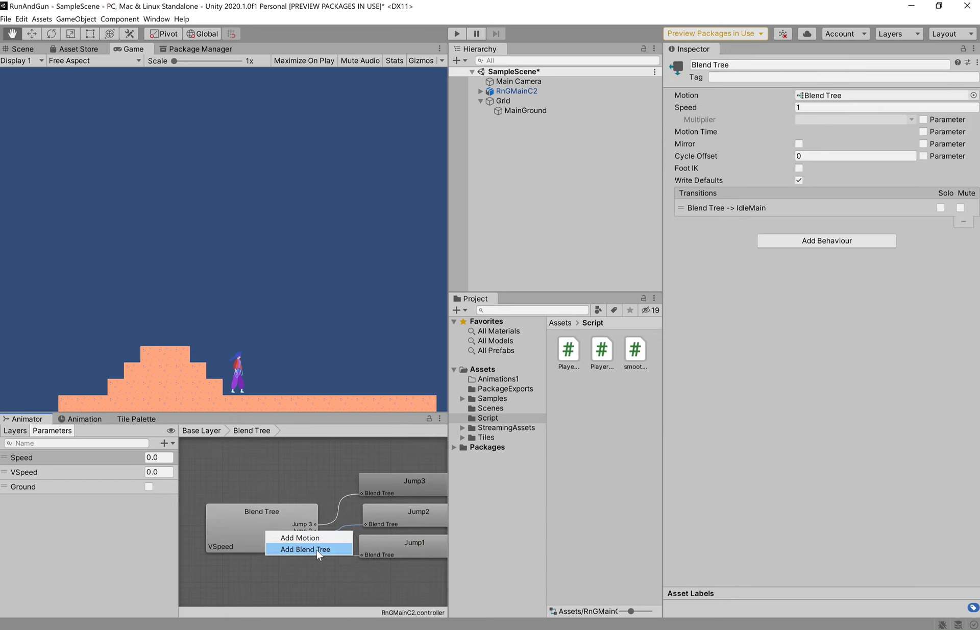
click(273, 493)
click(202, 430)
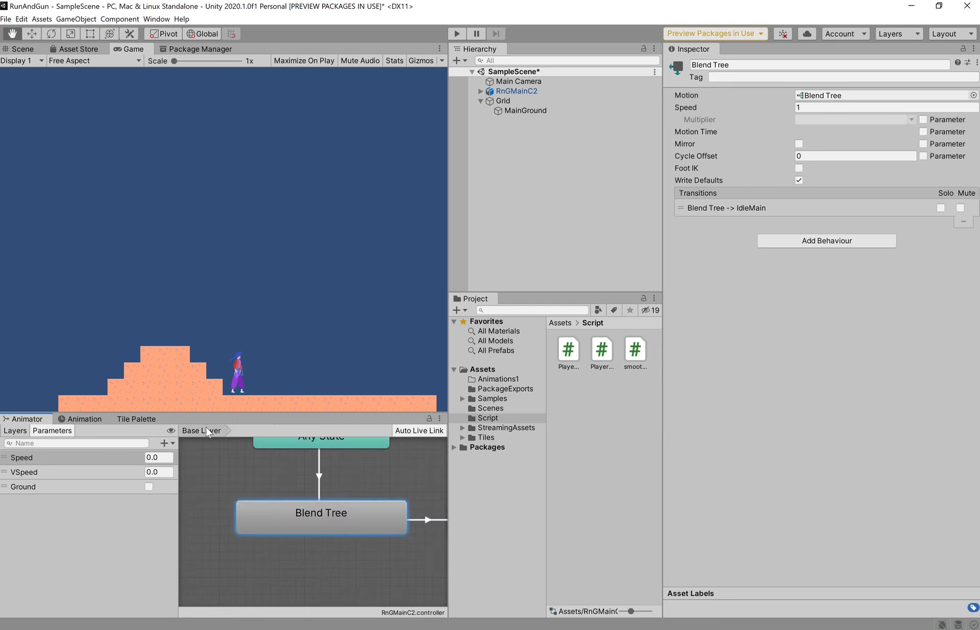
double_click(296, 519)
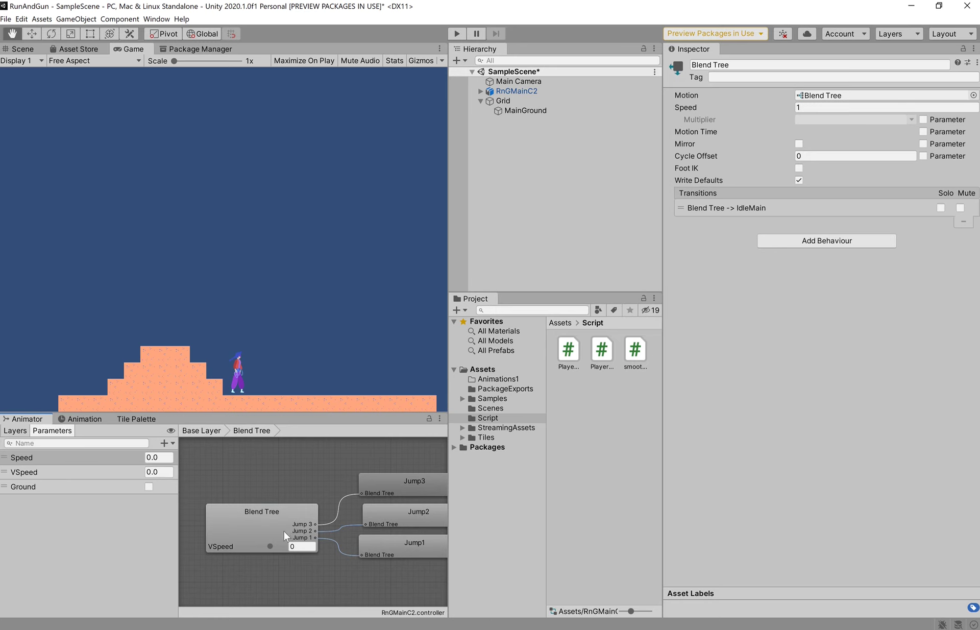
Add an empty motion slot to the blend tree and show the tree's settings.
right_click(284, 531)
click(313, 537)
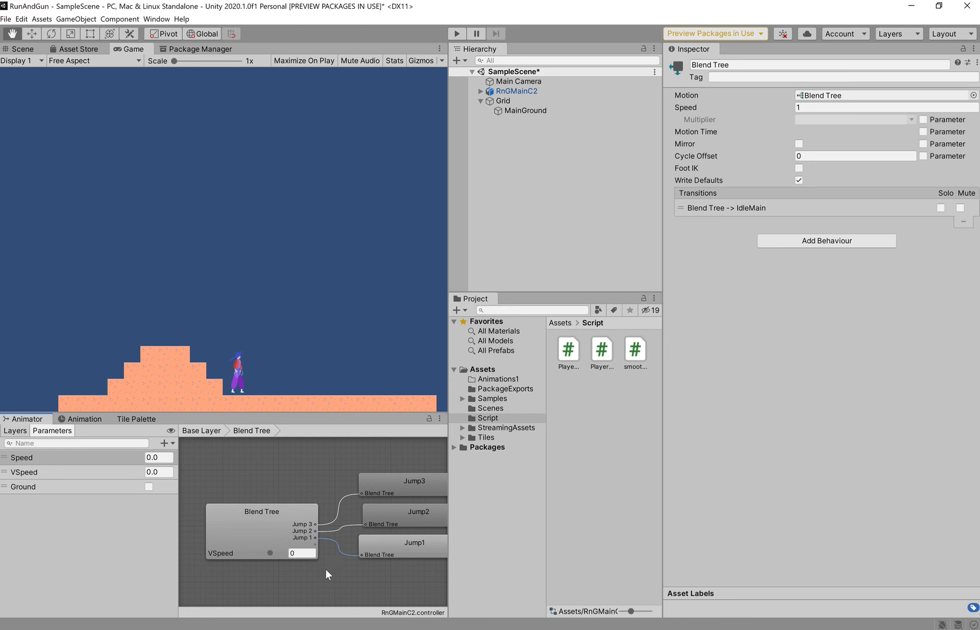
click(297, 522)
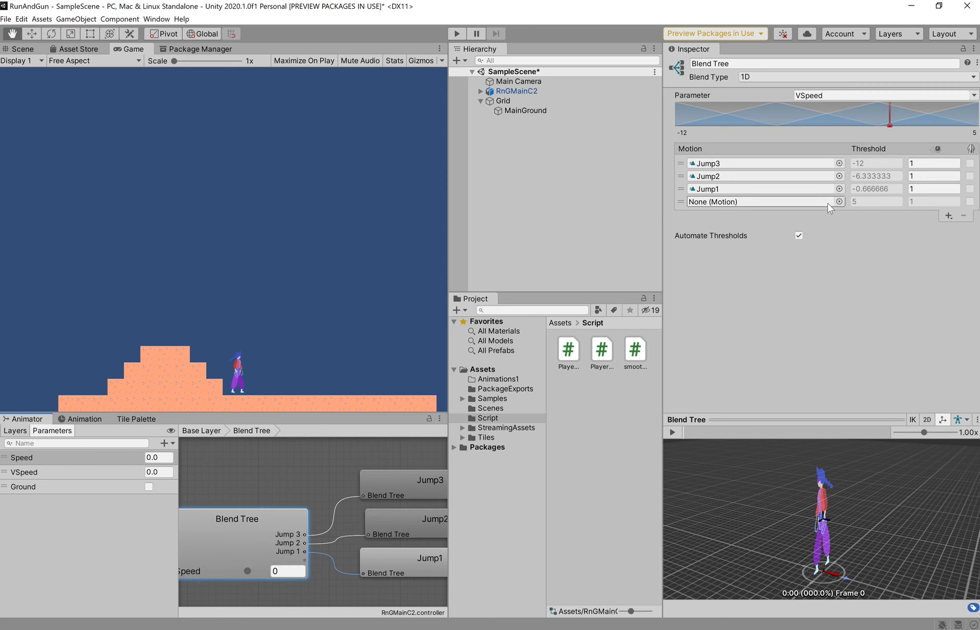
Browse the clips available for the blend tree's empty motion slot and close the list without assigning one.
click(843, 201)
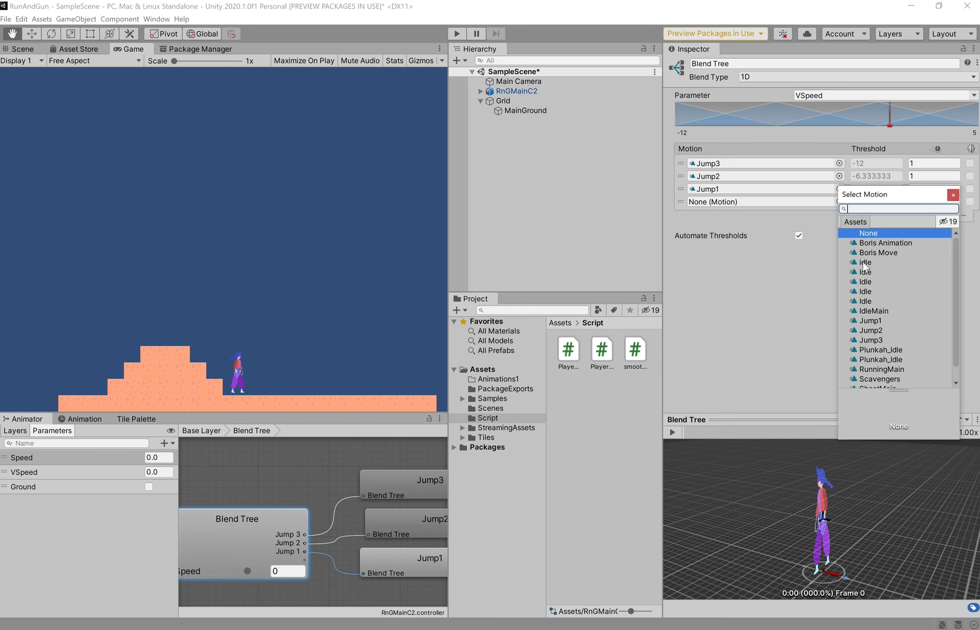
scroll(906, 275, down, 1)
scroll(888, 255, up, 1)
scroll(874, 339, down, 1)
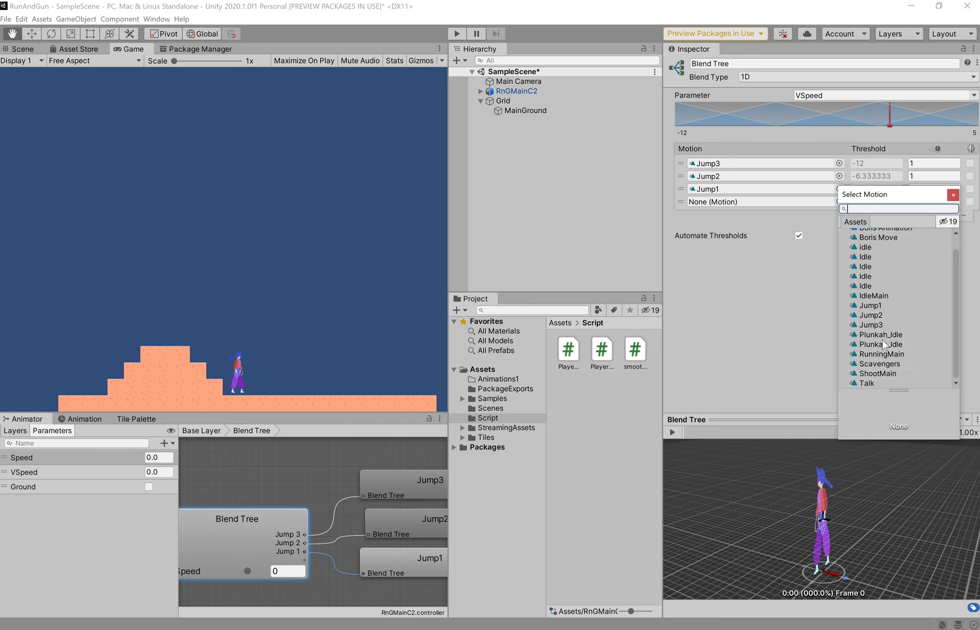
scroll(882, 280, up, 1)
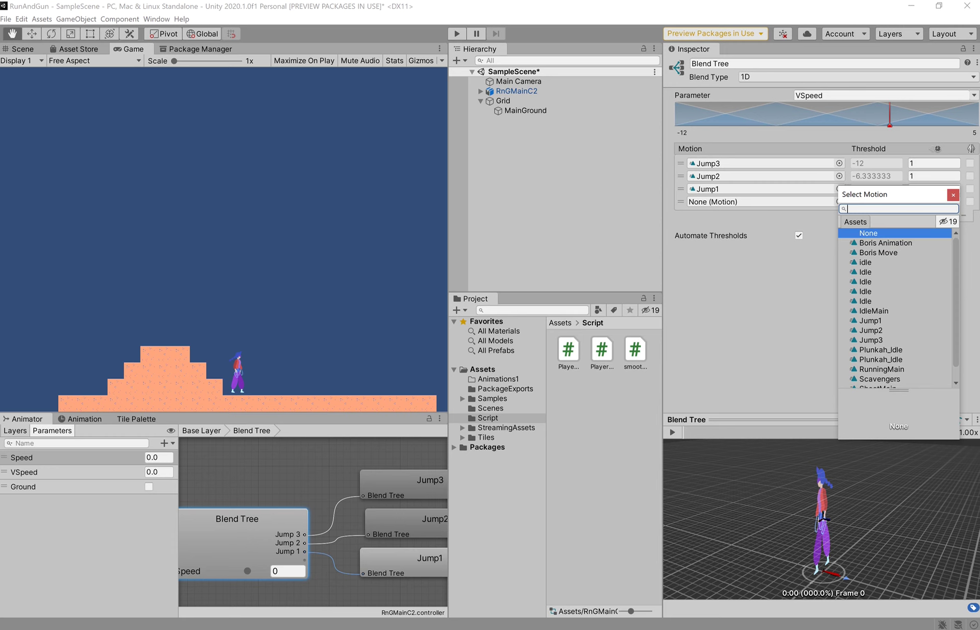
click(952, 194)
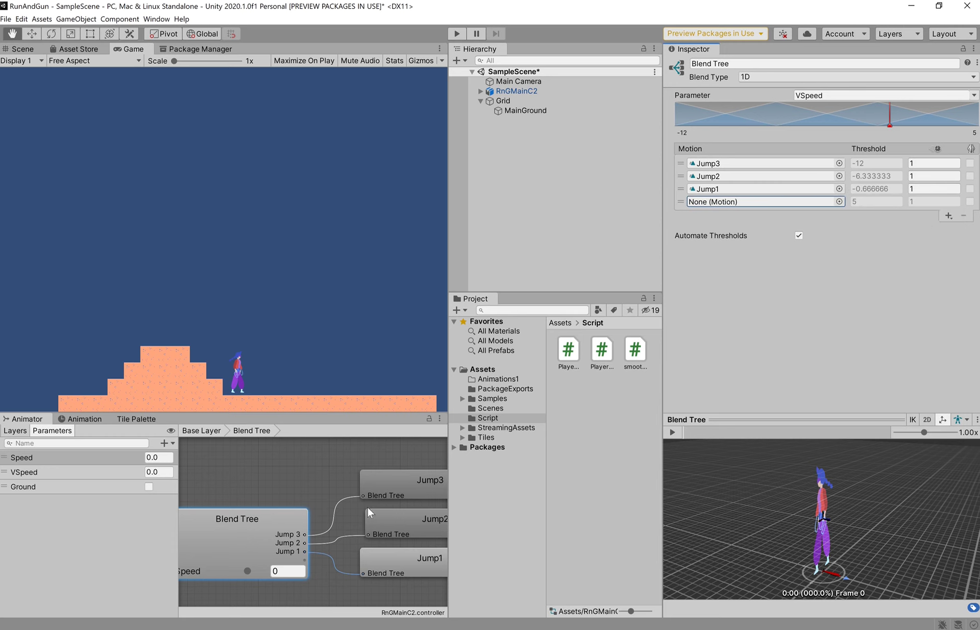
scroll(339, 547, down, 1)
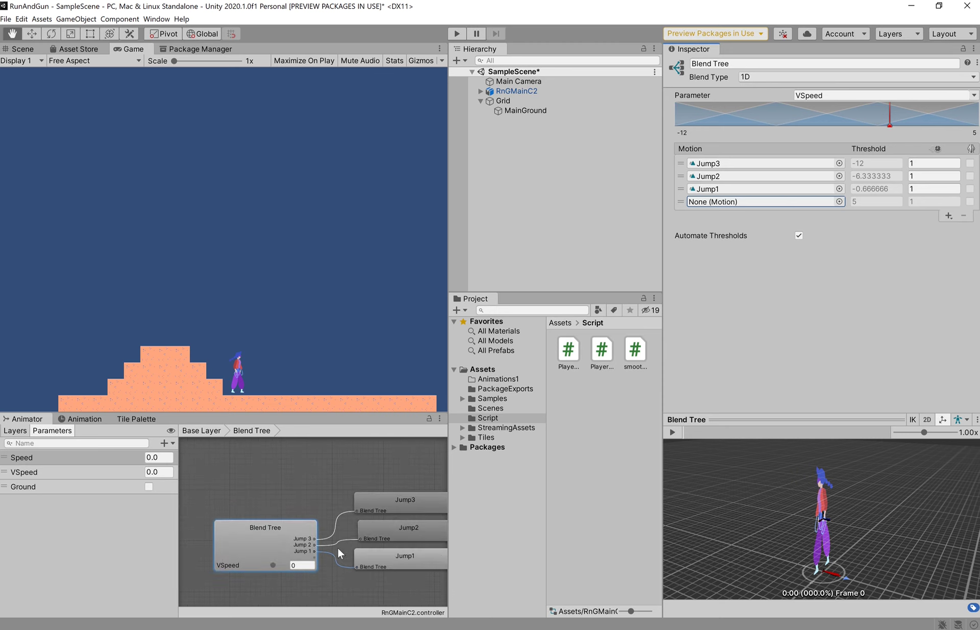
Return to the blend tree with its three jump motions and show the choices for its blend parameter.
click(350, 522)
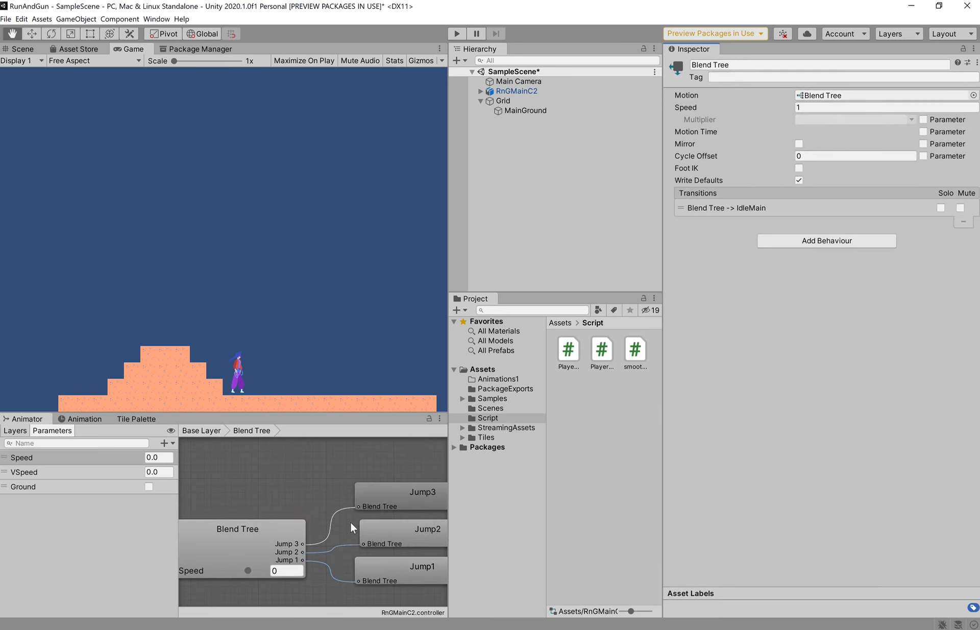
click(236, 544)
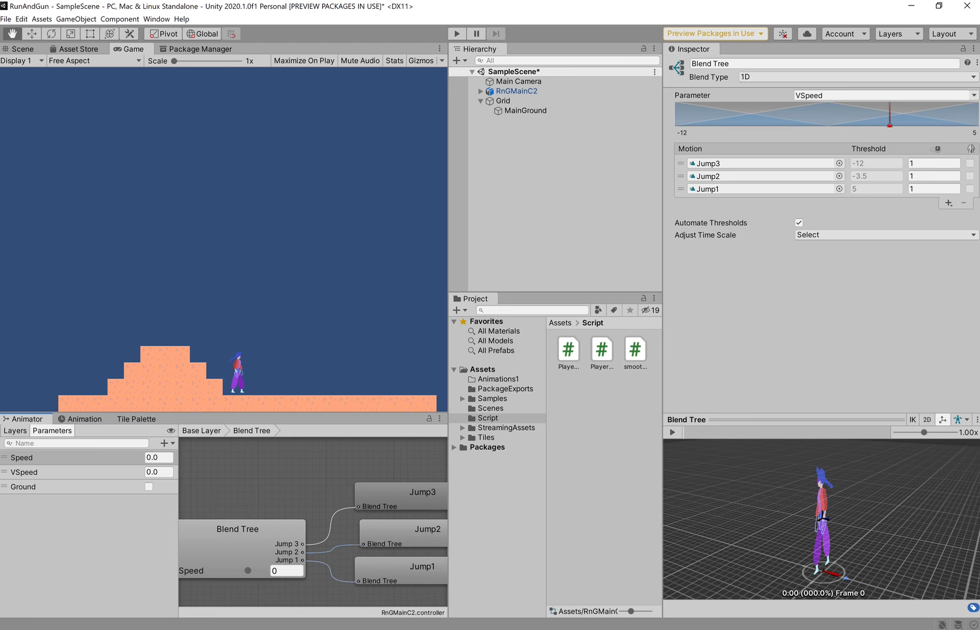
click(858, 96)
click(974, 96)
click(974, 96)
Locate the smoothCamera script file in the project's Script folder and show the file operations available for it.
click(518, 81)
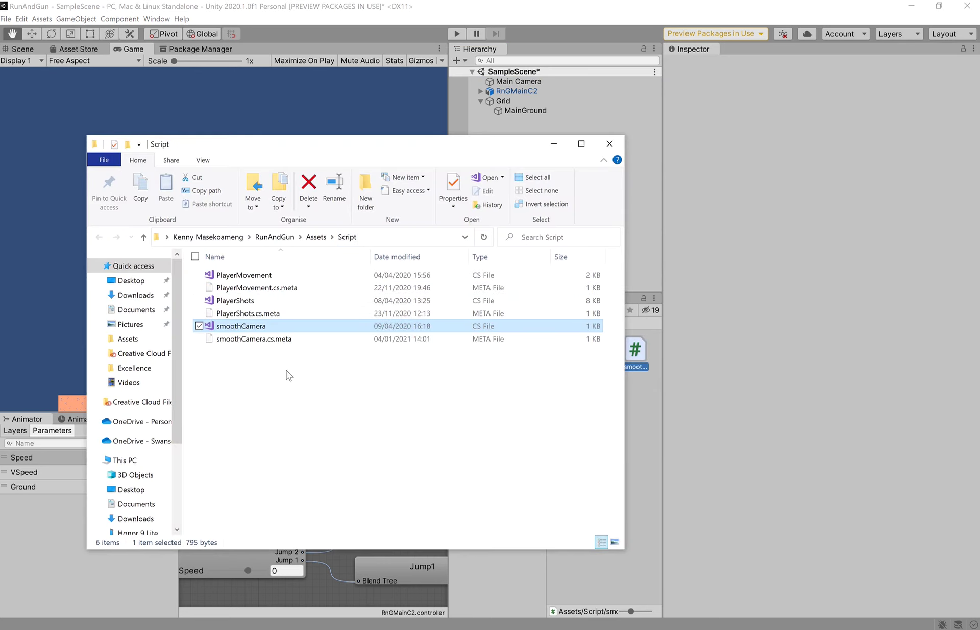
right_click(267, 329)
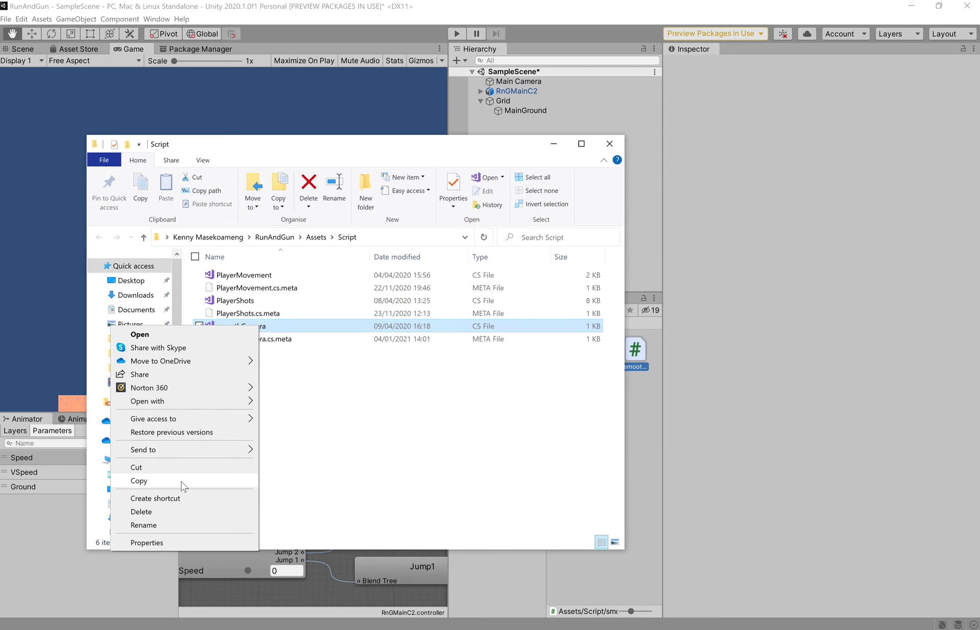
click(462, 491)
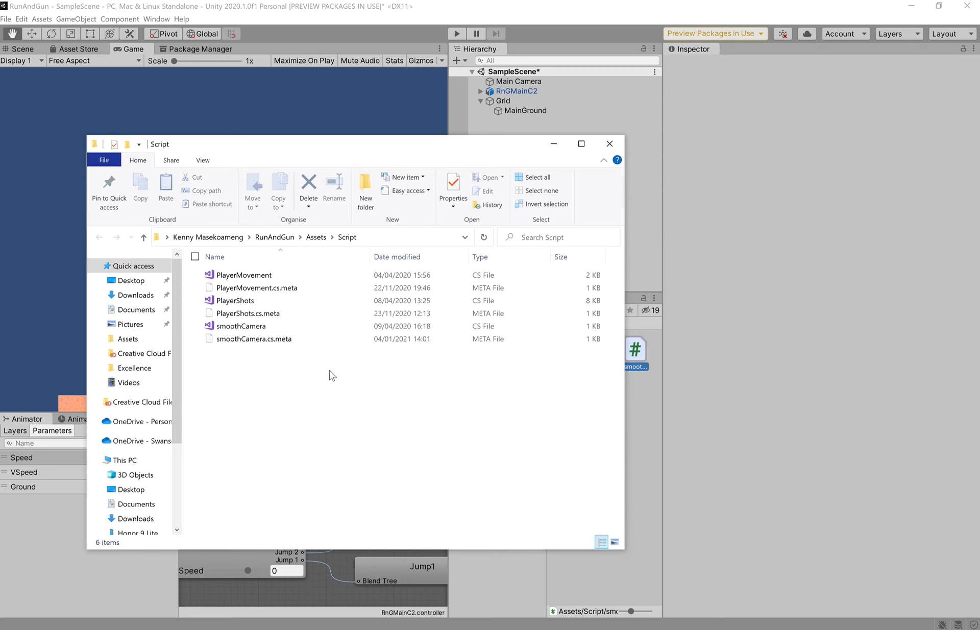
Browse to the Scripts folder in the RnG project's Assets, look through its script files and close the file window.
click(276, 238)
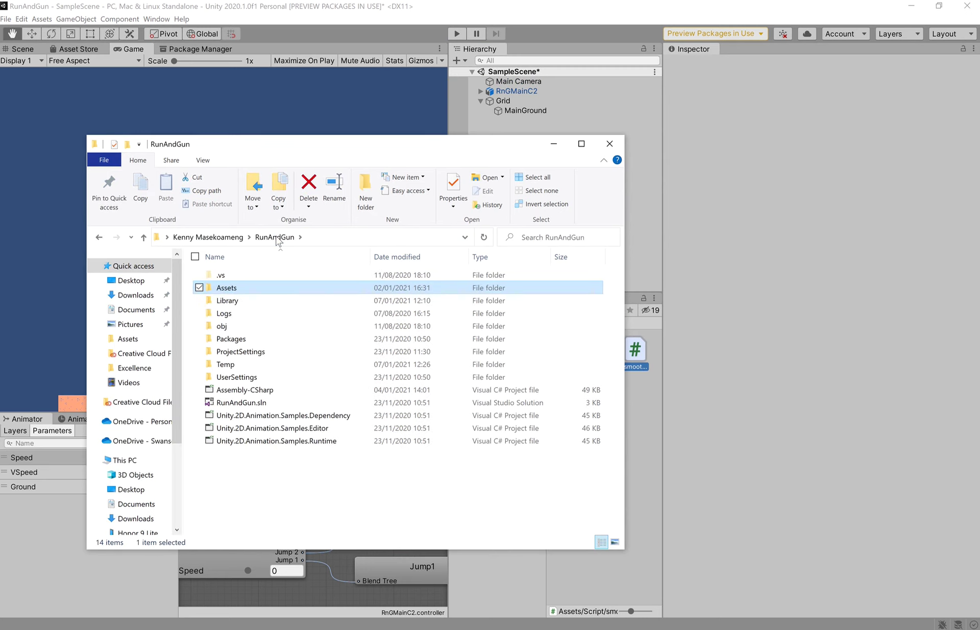
click(208, 237)
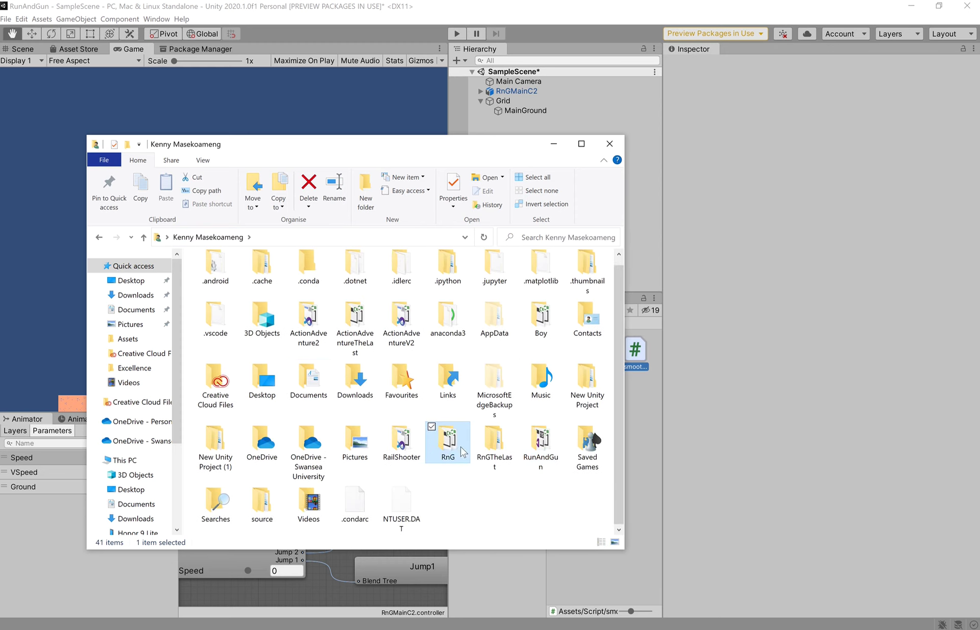
double_click(459, 449)
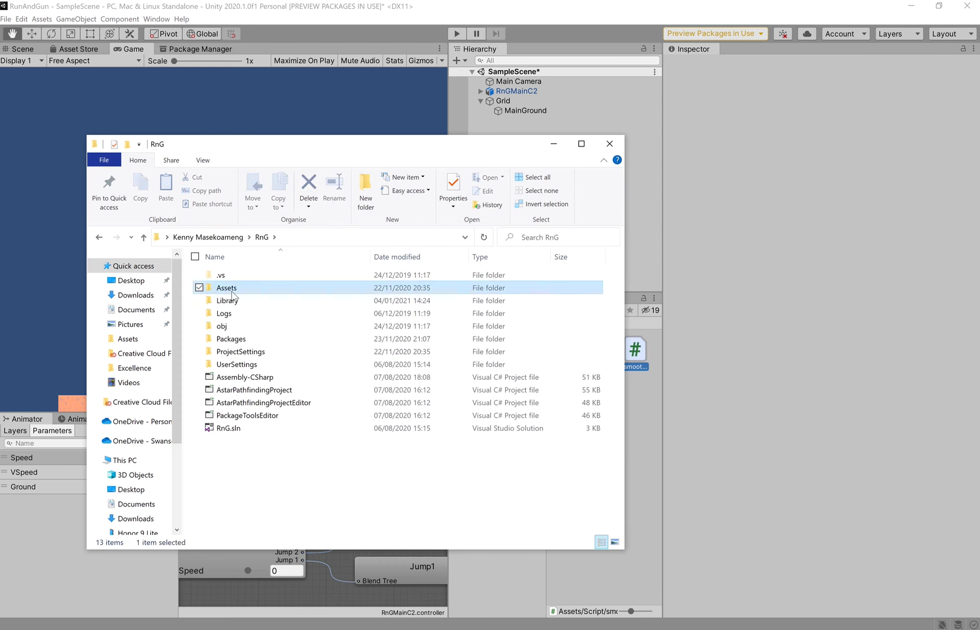
double_click(221, 287)
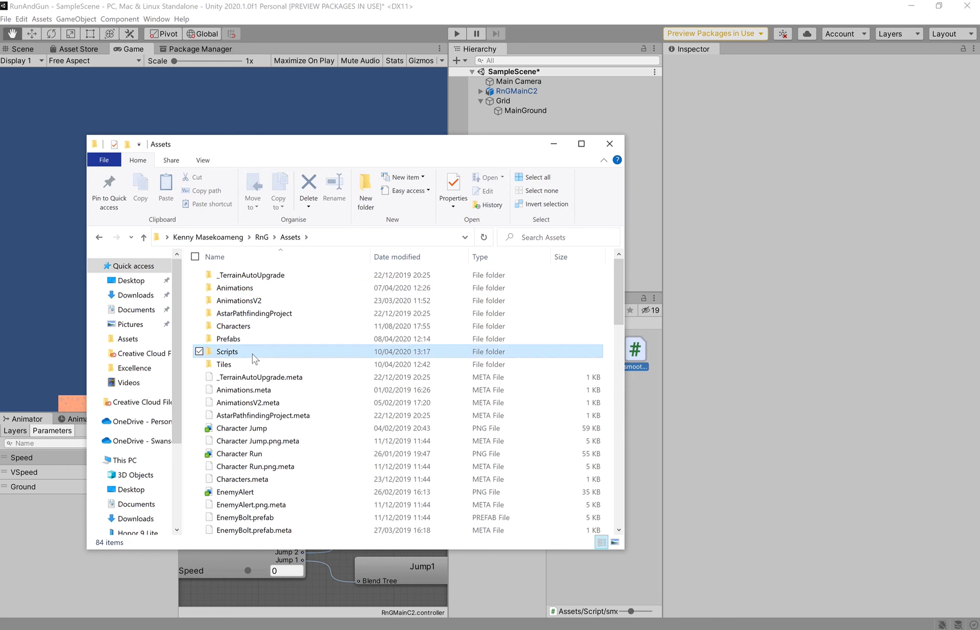
double_click(283, 352)
scroll(361, 434, down, 1)
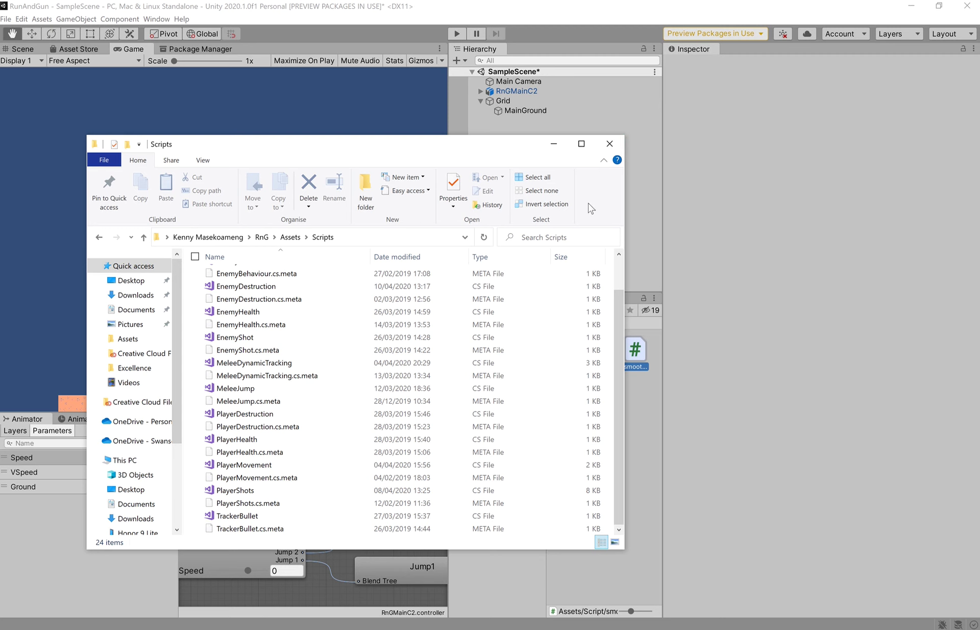
click(610, 143)
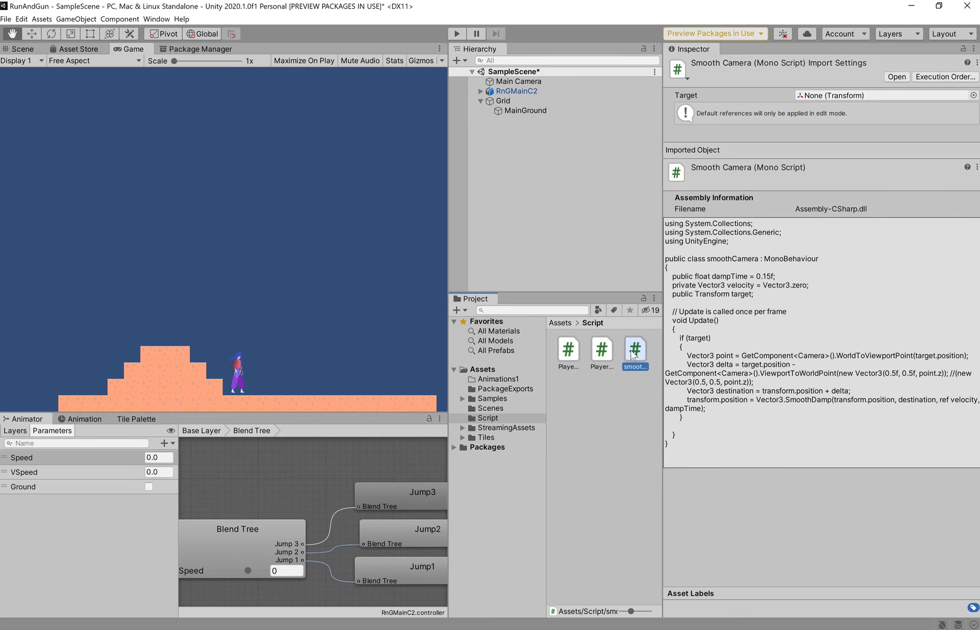
Inspect the Main Camera's components and show how to find the Smooth Camera script among the components that can be added.
click(618, 427)
click(534, 110)
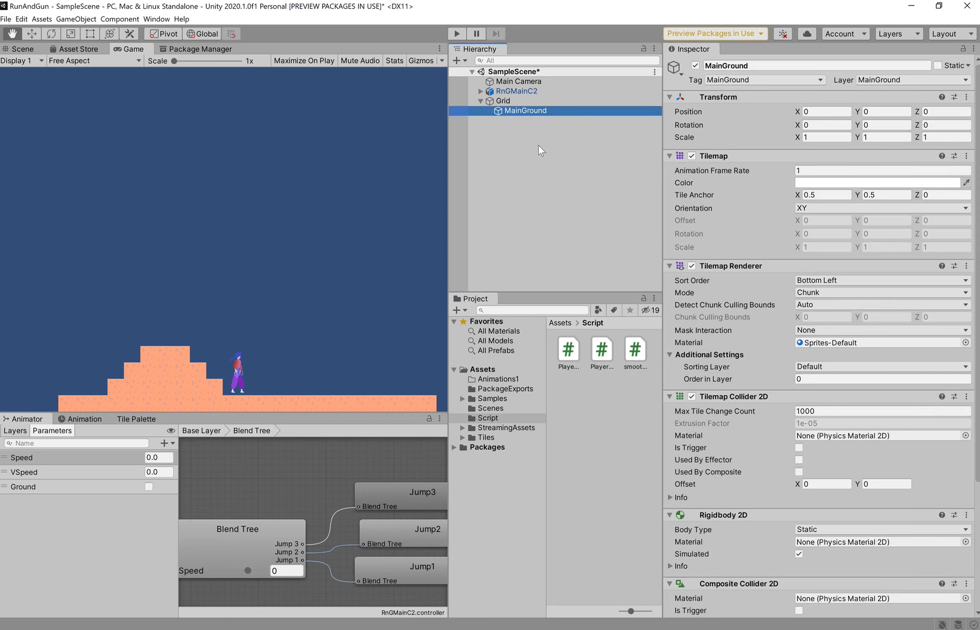
click(524, 79)
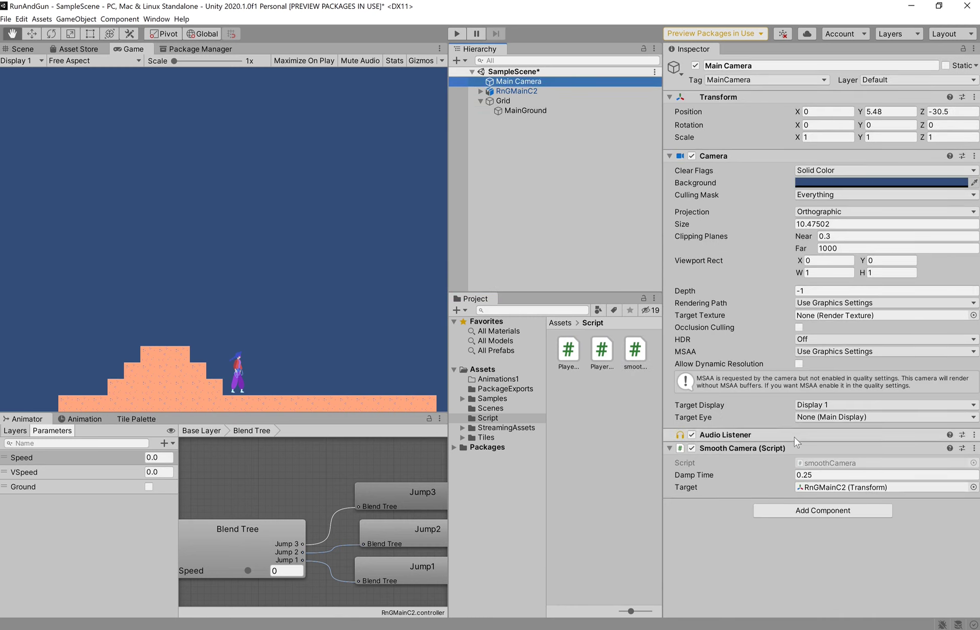
click(819, 512)
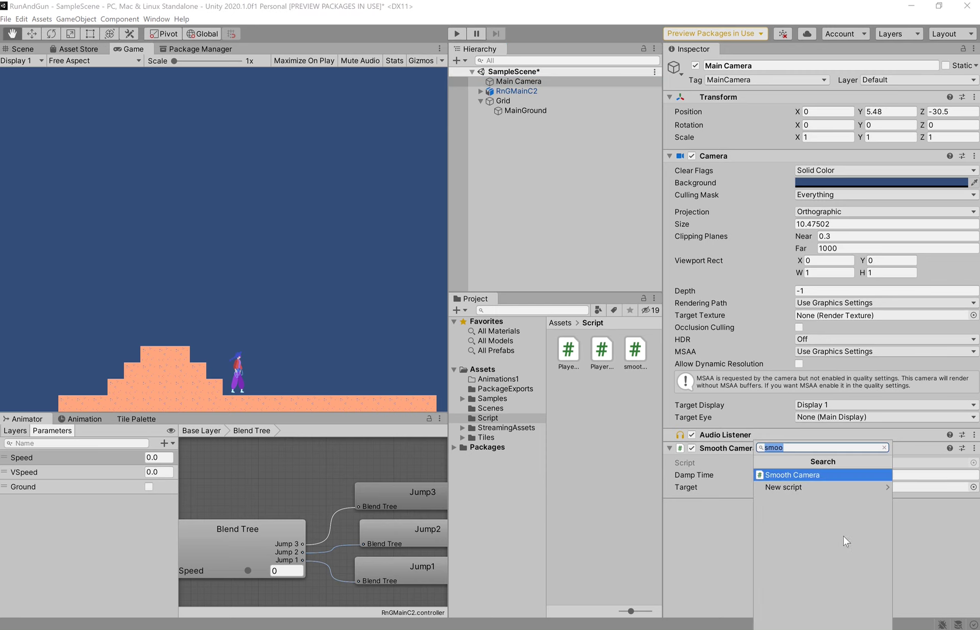
click(786, 475)
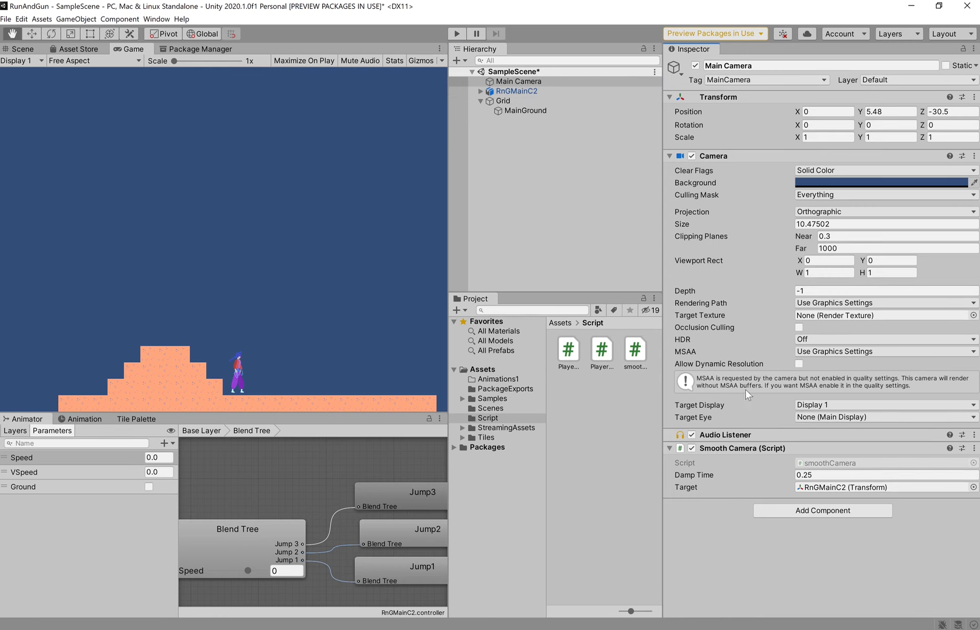
Set the jump force in RnGMainC2's Player Movement script to 1000.
click(513, 91)
scroll(829, 308, down, 3)
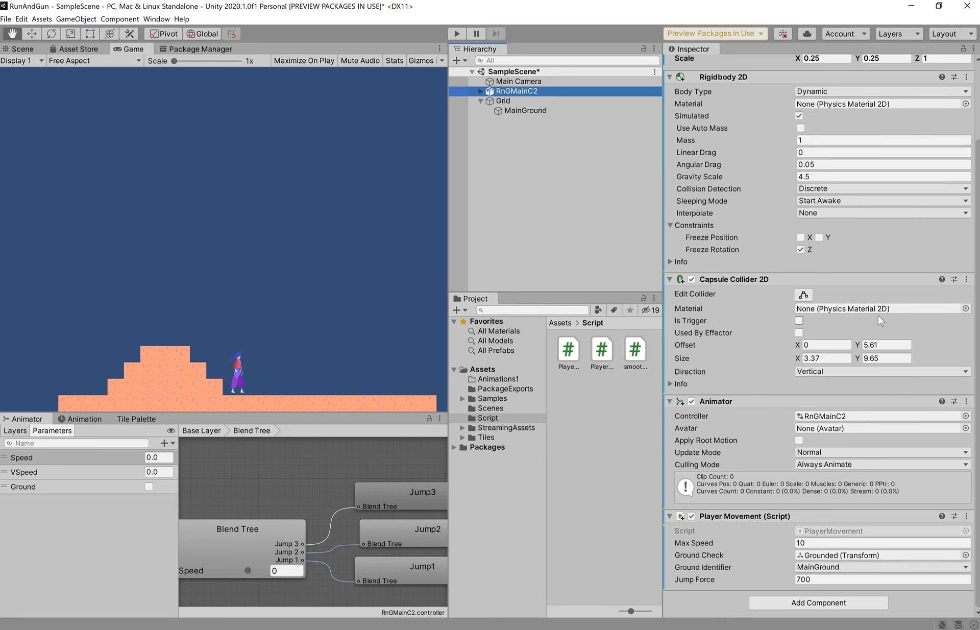
scroll(867, 316, up, 3)
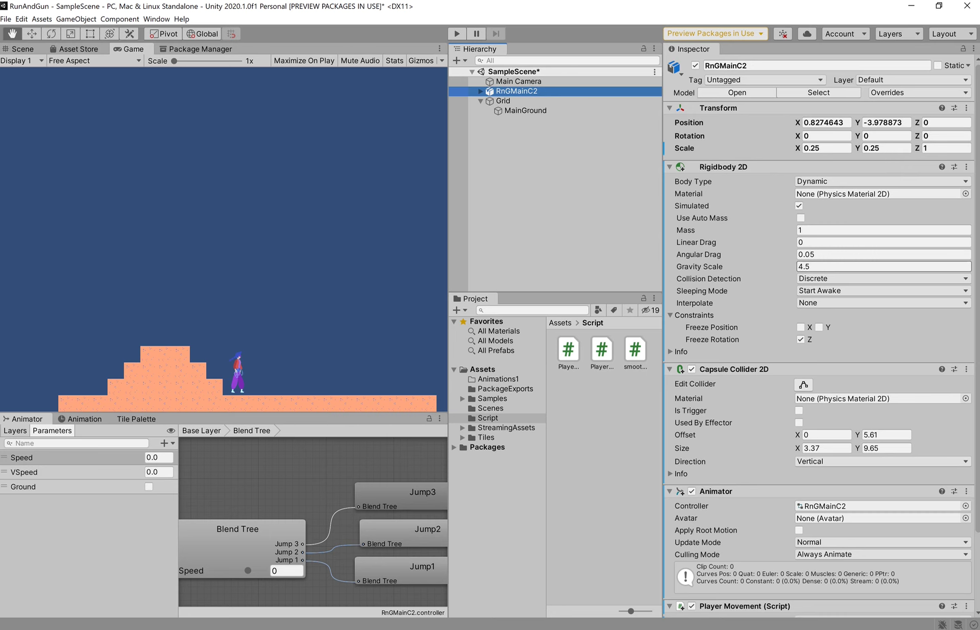
scroll(773, 403, down, 3)
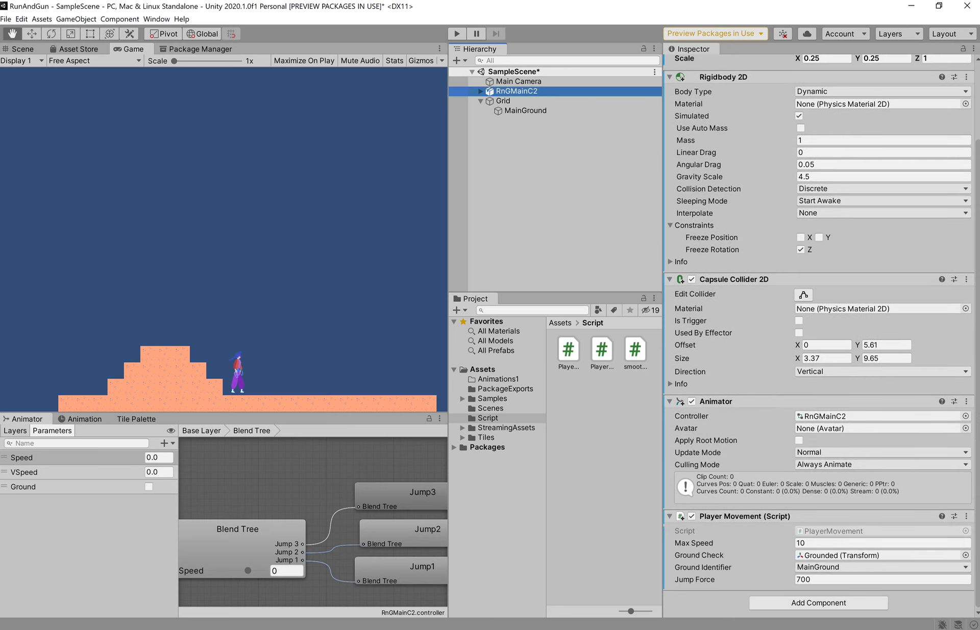
click(822, 580)
text(1000)
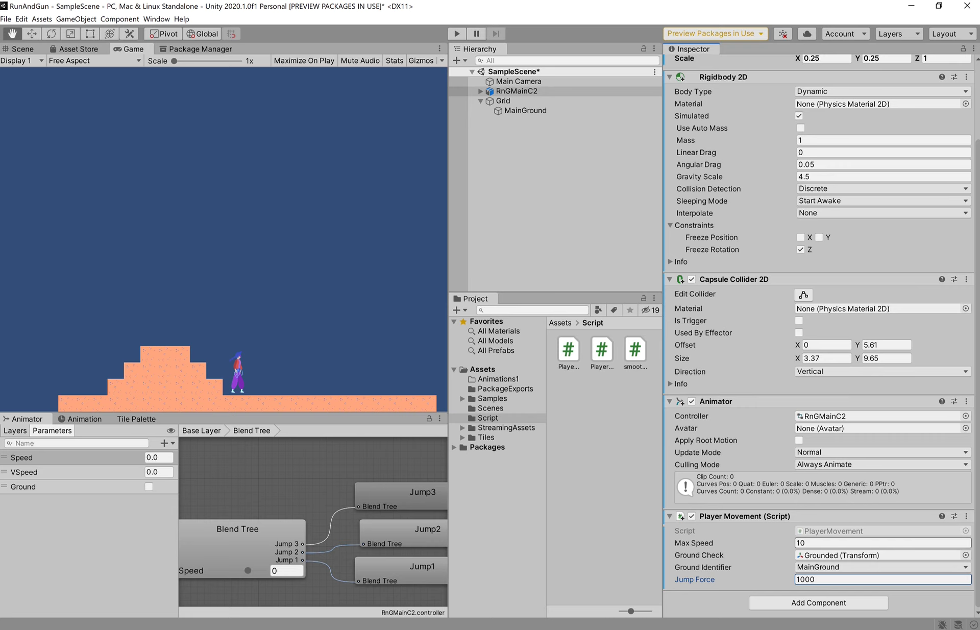
Play the scene, test the character running and jumping in both directions across the platform, and stop playing.
click(457, 33)
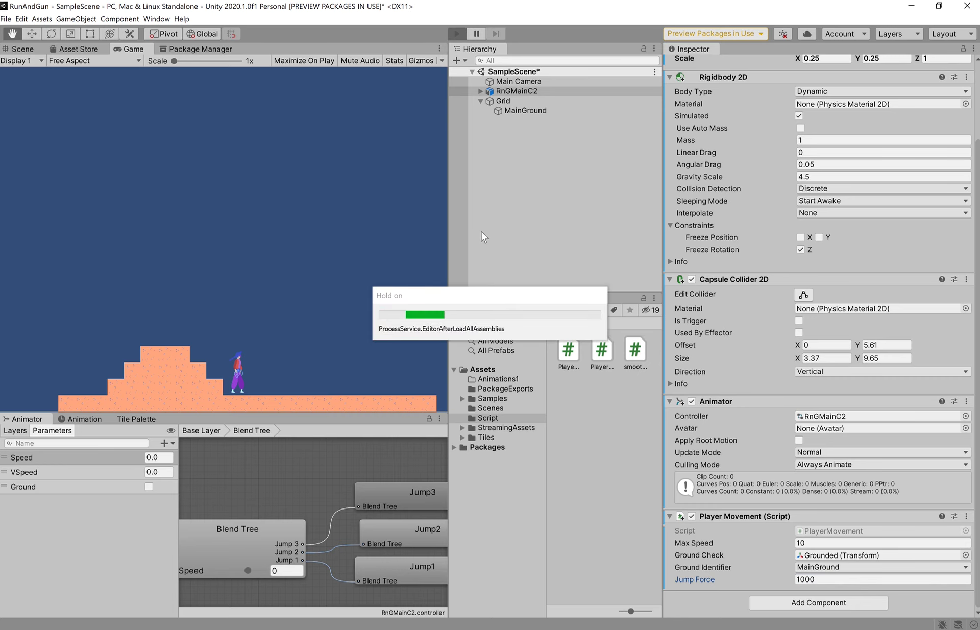
key(space)
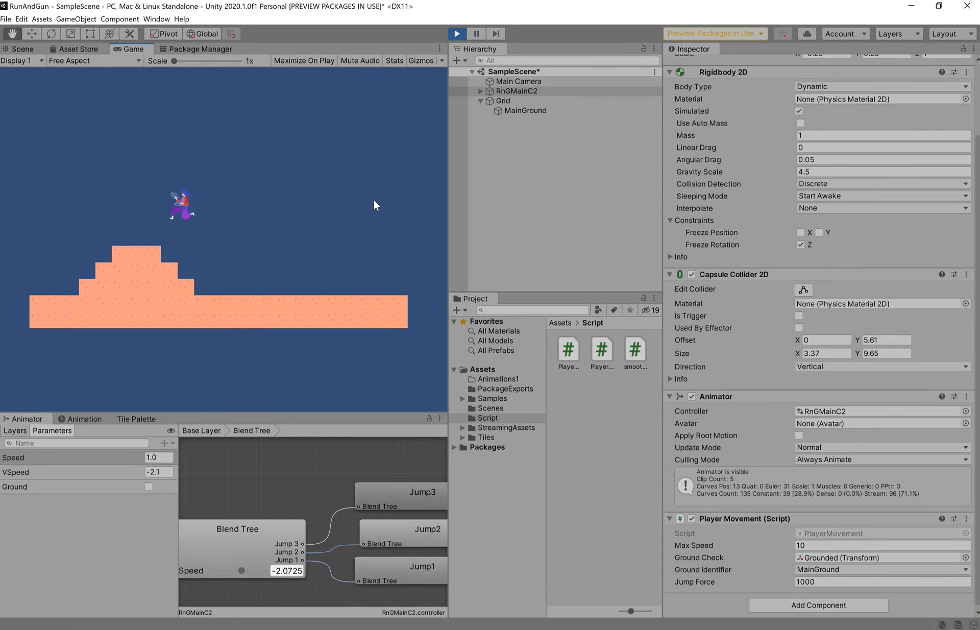
key(Right)
key(space)
key(Left)
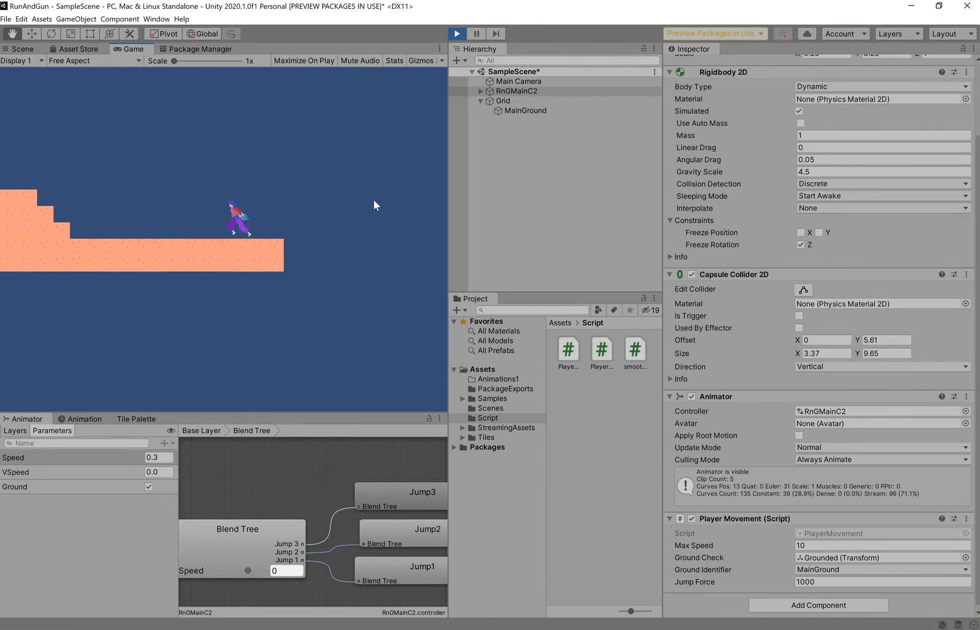
key(Right)
key(Left)
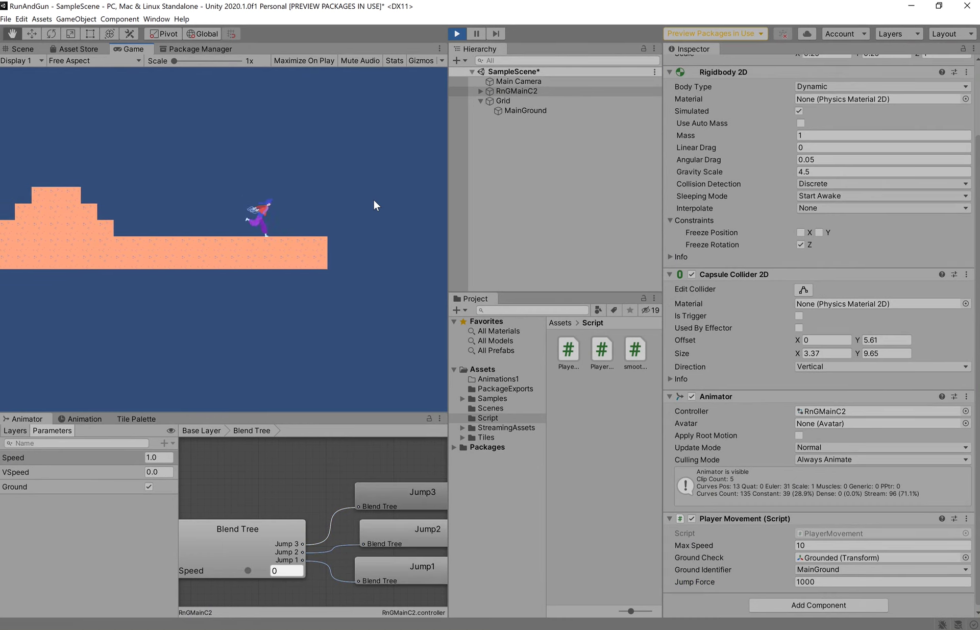
key(space)
key(Right)
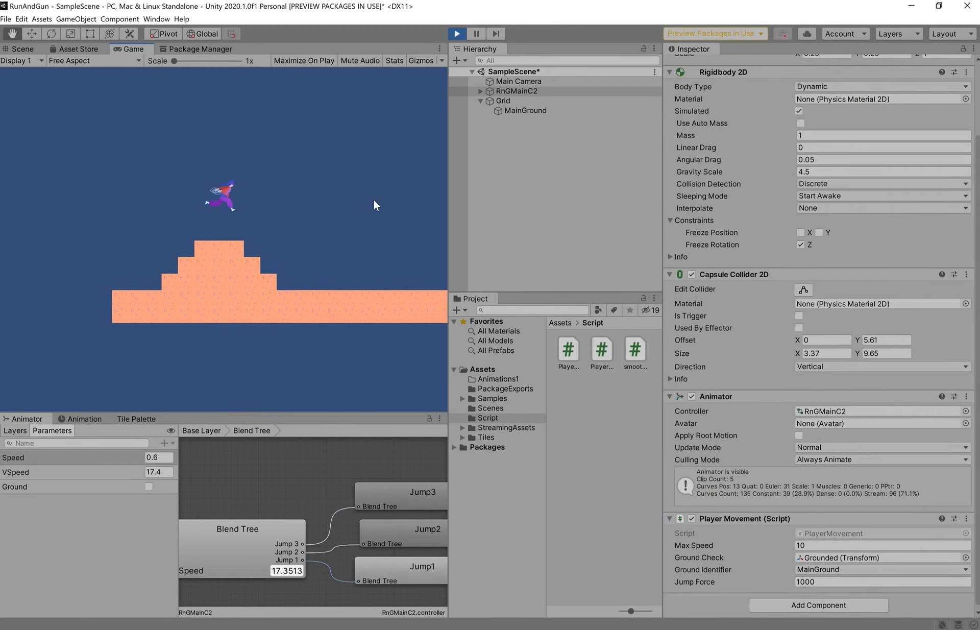
key(Left)
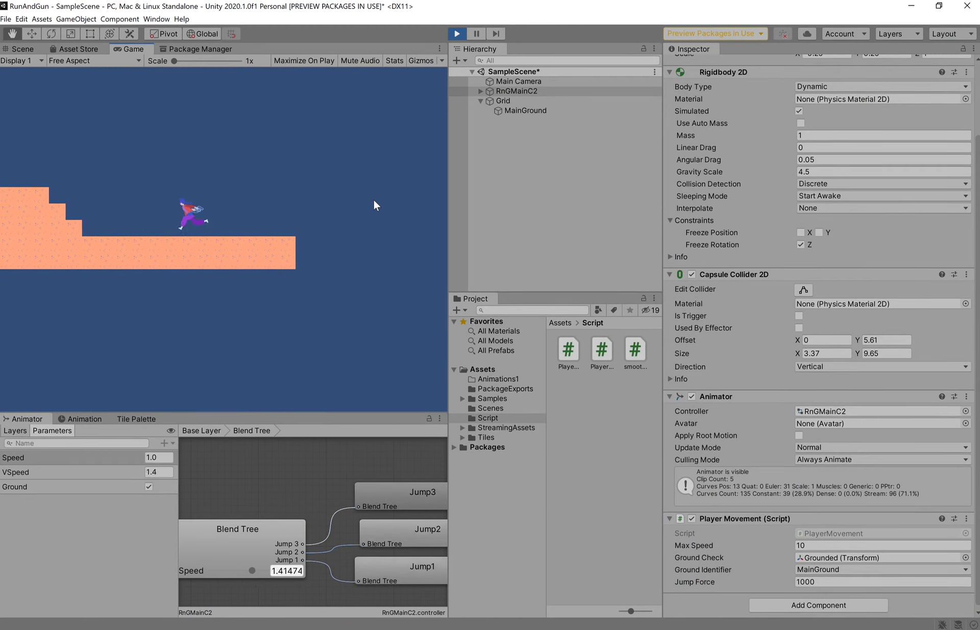
key(space)
key(Right)
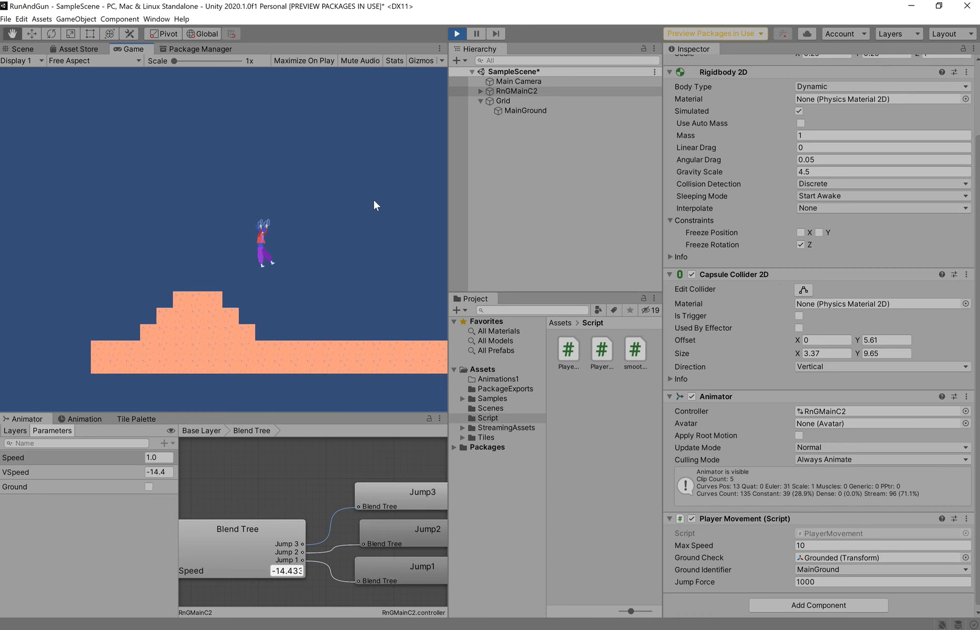
key(Left)
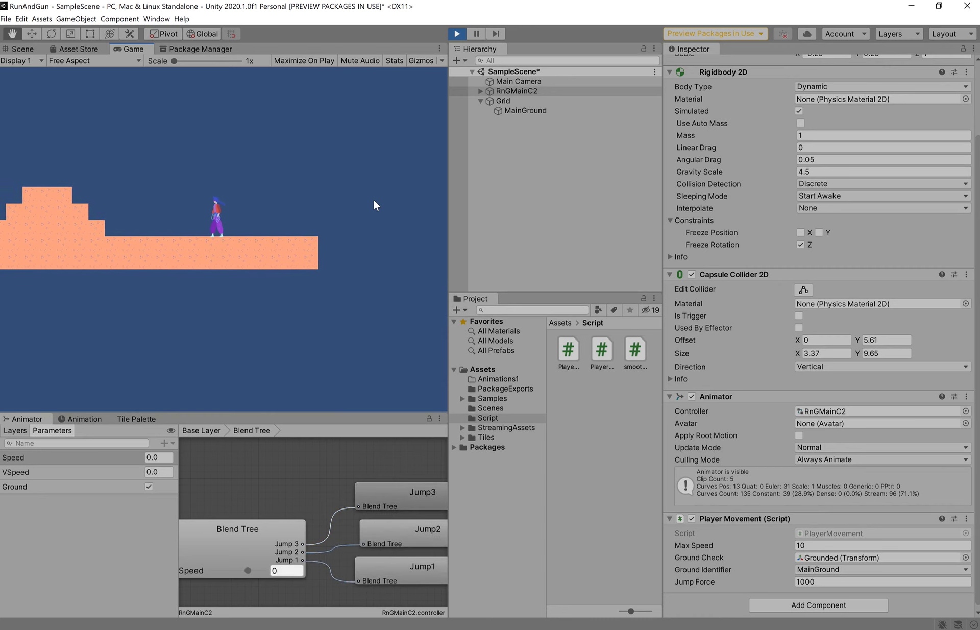
key(space)
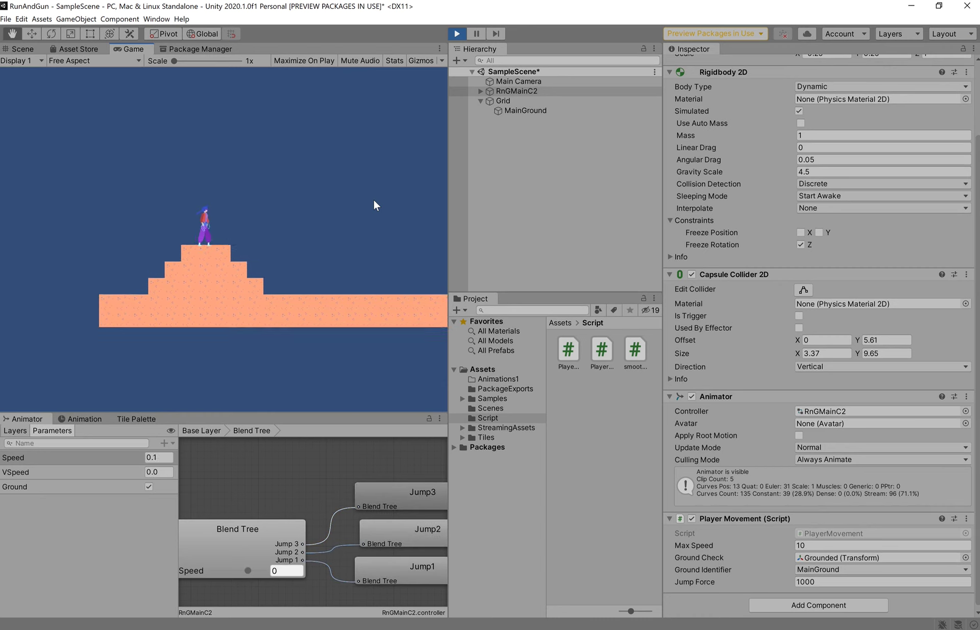
click(458, 34)
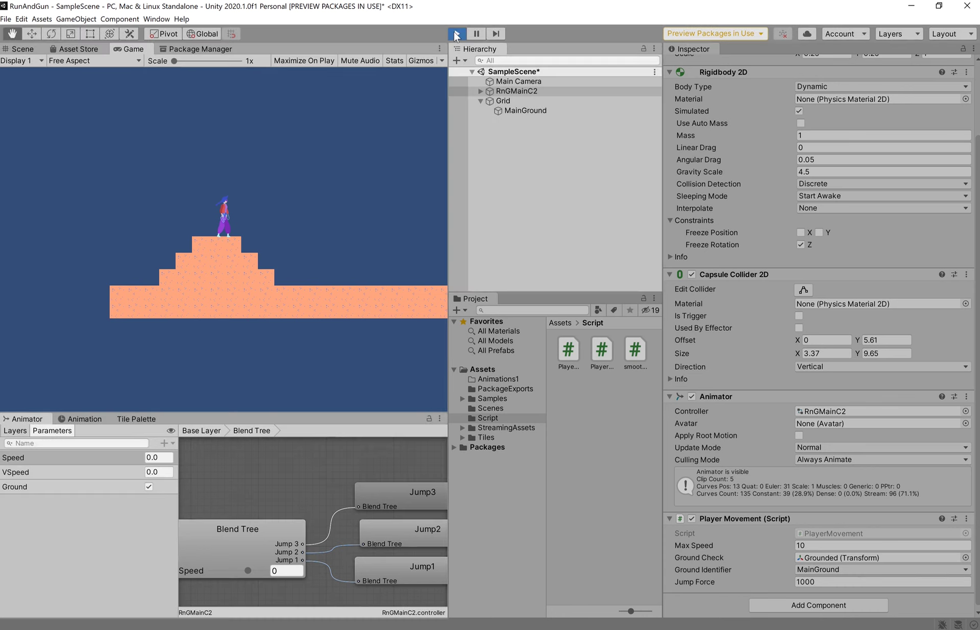
Try a yellow-topped ground tile on the MainGround tilemap beside the character and undo it.
click(121, 419)
click(216, 483)
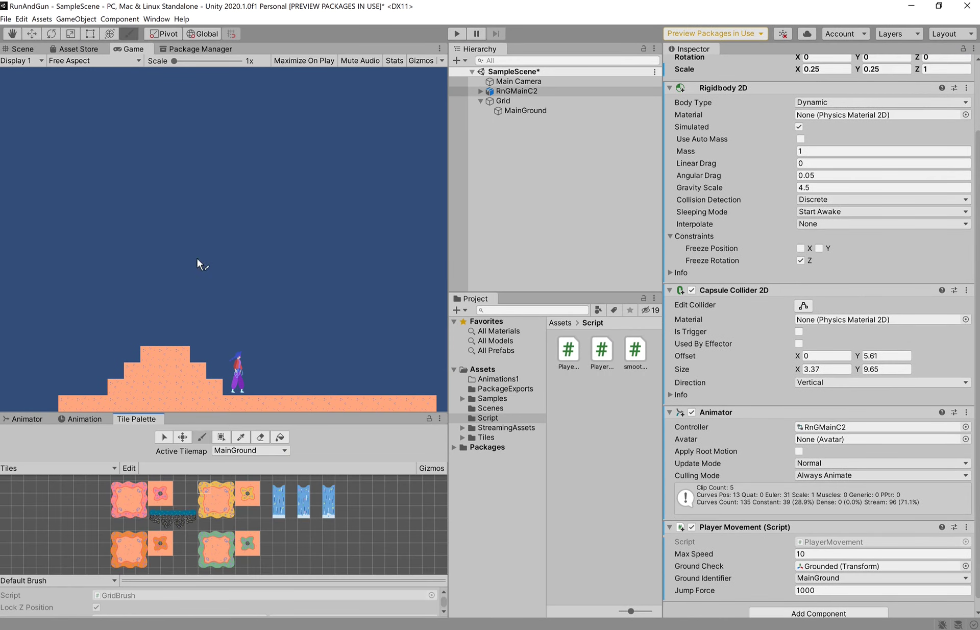
click(28, 51)
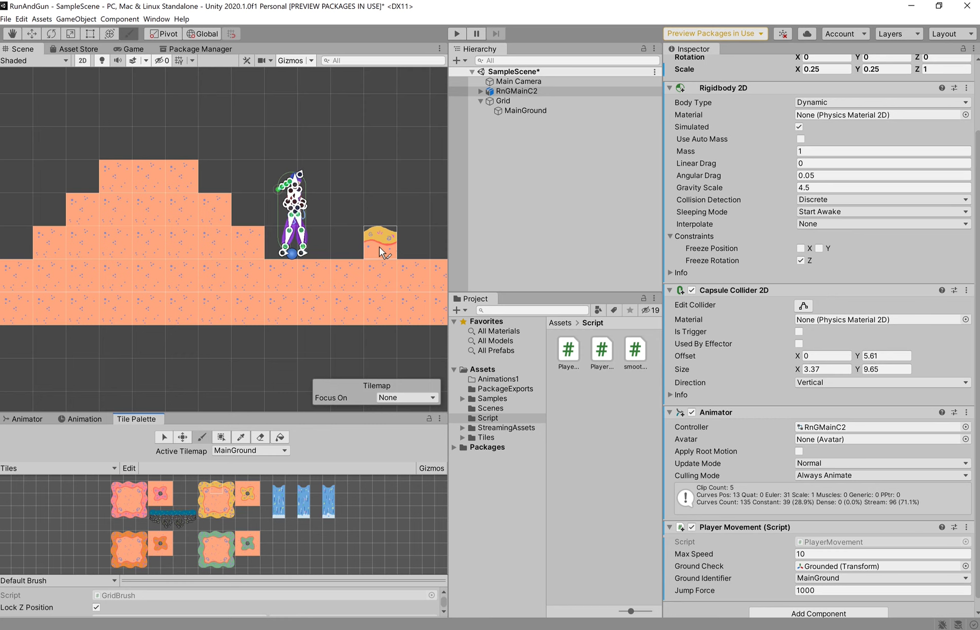
key(ctrl+z)
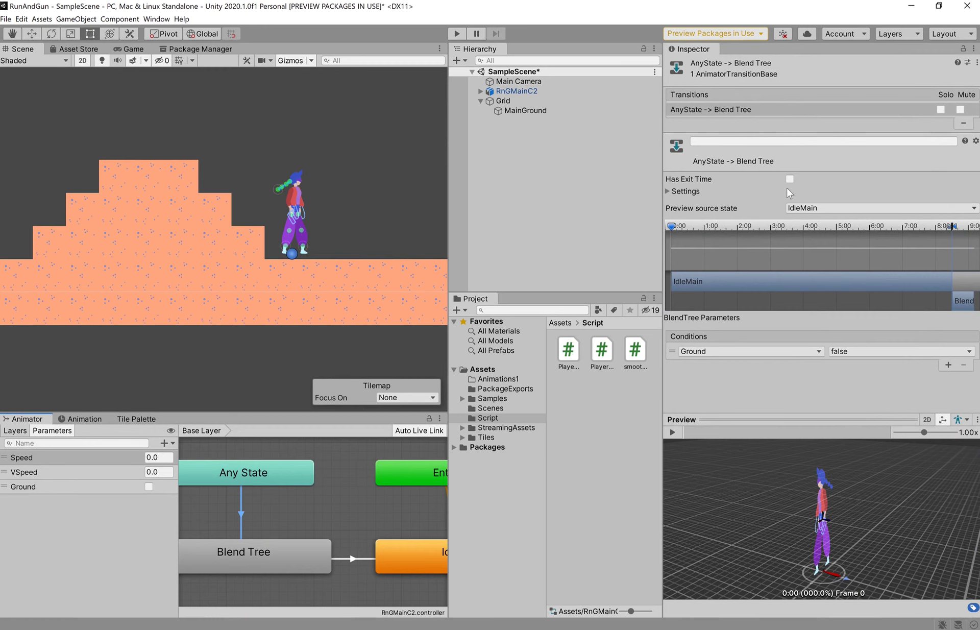
Inspect the transition from Blend Tree to IdleMain, try shifting the Blend Tree clip on its timeline, and undo the change.
click(359, 559)
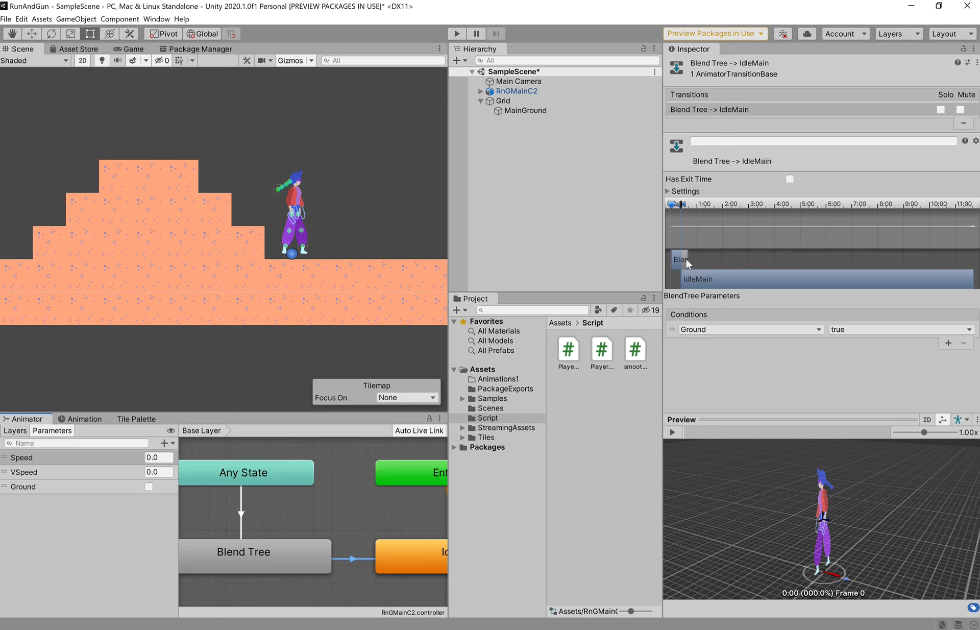
drag(683, 260, 685, 261)
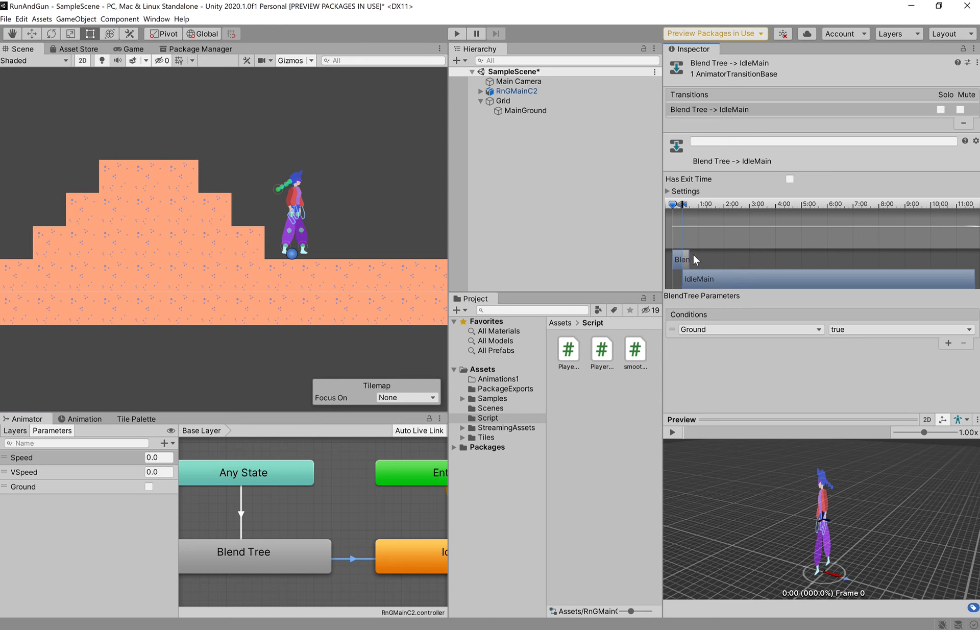
key(ctrl+z)
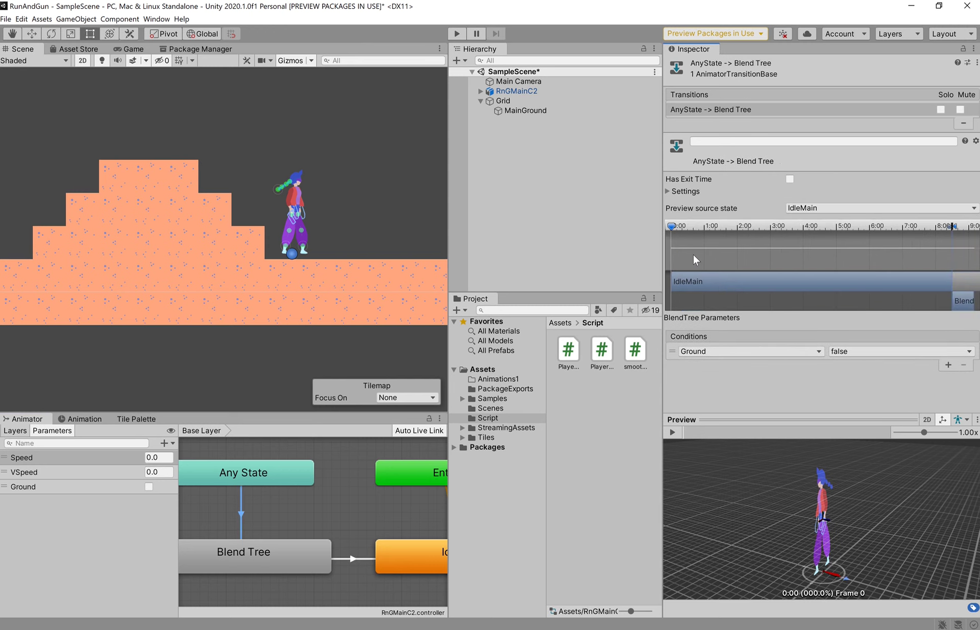
Select the transition from Blend Tree to IdleMain, play the scene and test the character's jump.
click(358, 564)
click(457, 34)
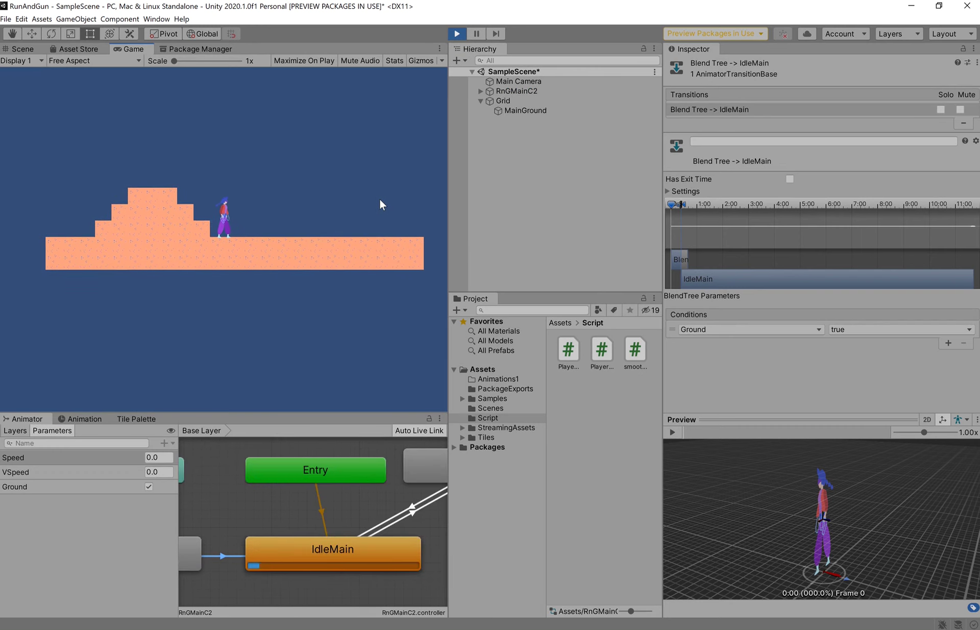
key(space)
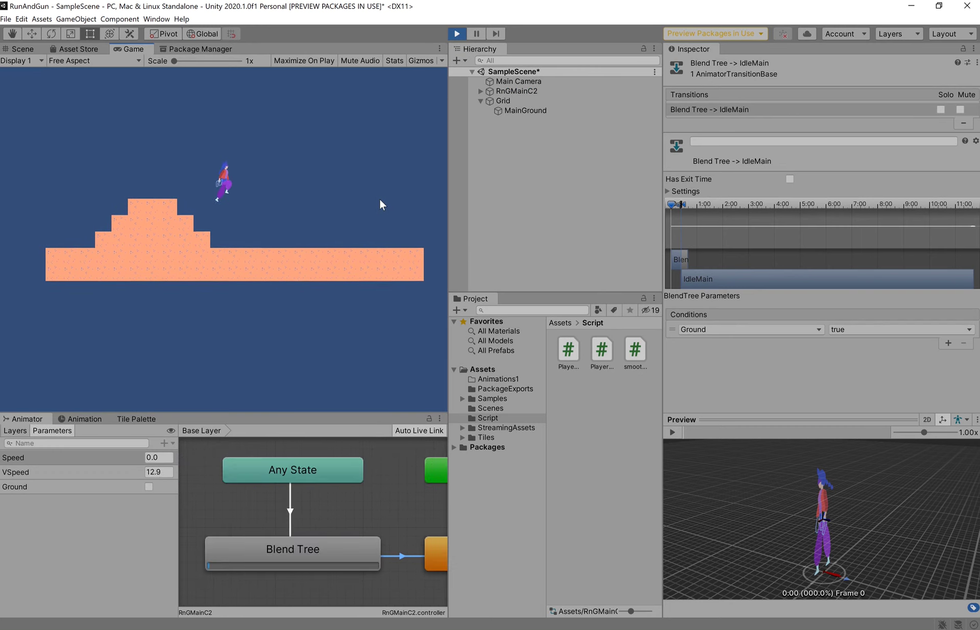
Lengthen the Blend Tree to IdleMain transition on its timeline while the scene plays and test it with several jumps.
drag(706, 245, 714, 237)
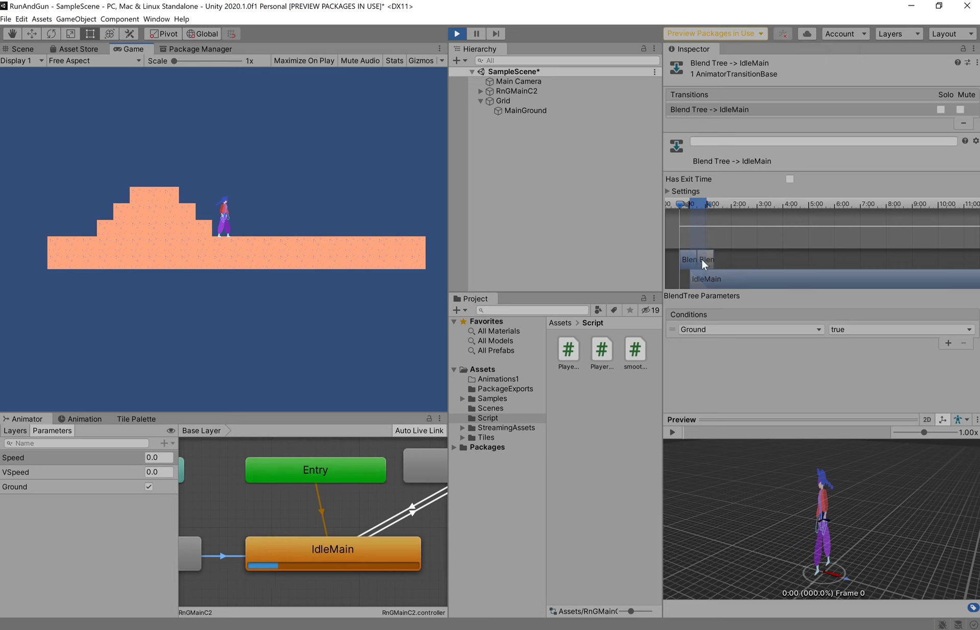
key(space)
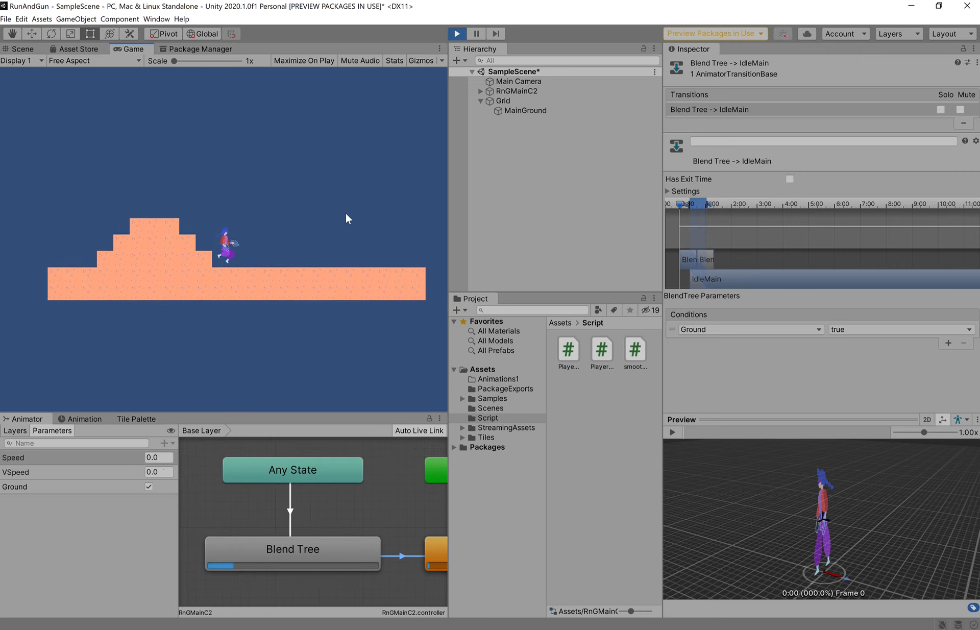
key(space)
key(space)
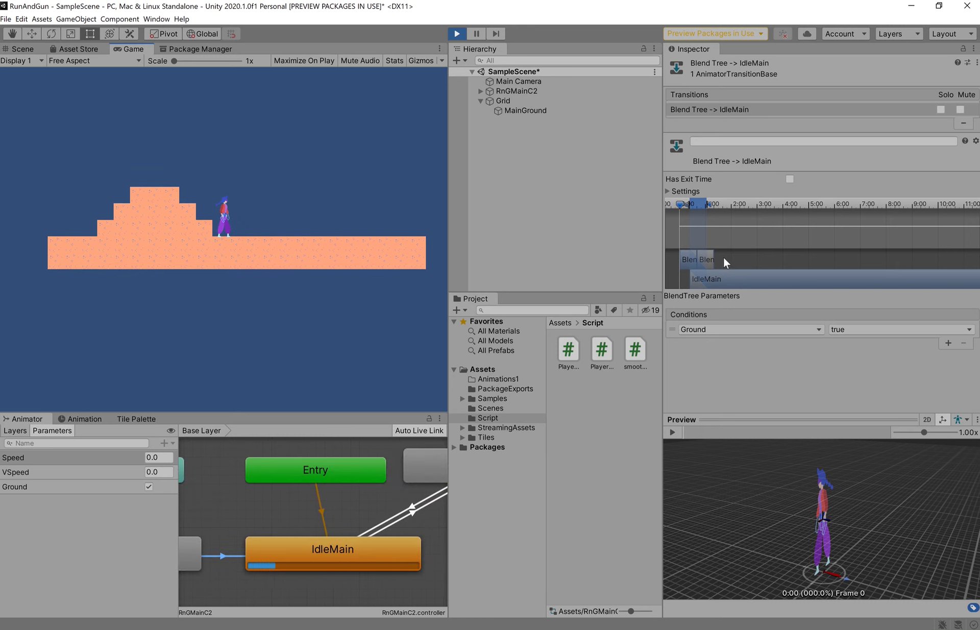
Shorten the Blend Tree to IdleMain transition to a brief overlap on its timeline and test the landing by jumping.
drag(712, 204, 696, 205)
click(268, 232)
key(space)
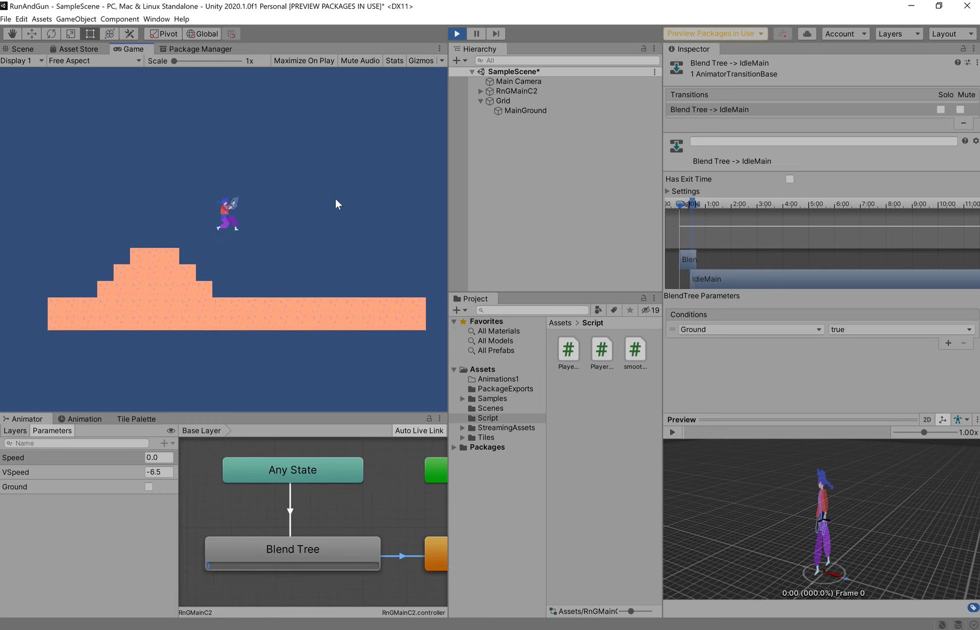
key(space)
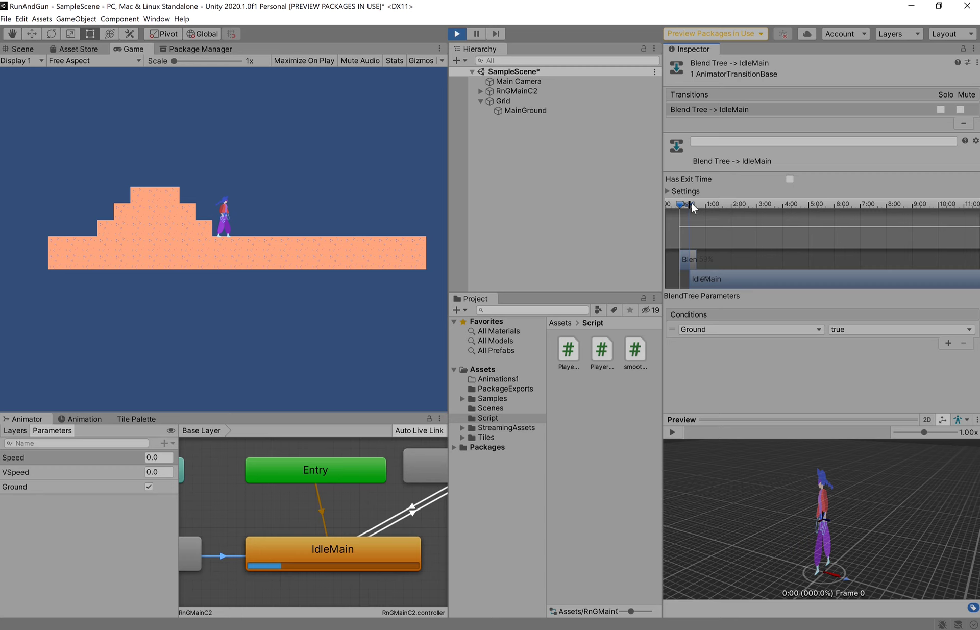
Trim the end of the Blend Tree to IdleMain transition slightly further, test one more jump and stop playing.
mouse_move(694, 204)
mouse_down()
mouse_move(751, 204)
mouse_move(686, 205)
mouse_up()
click(357, 236)
key(space)
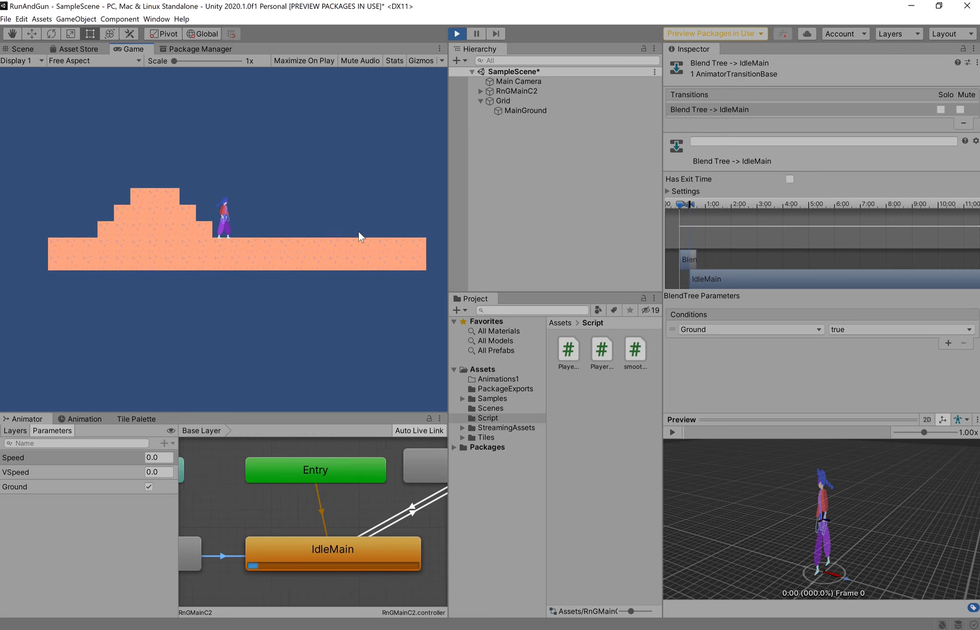
click(458, 33)
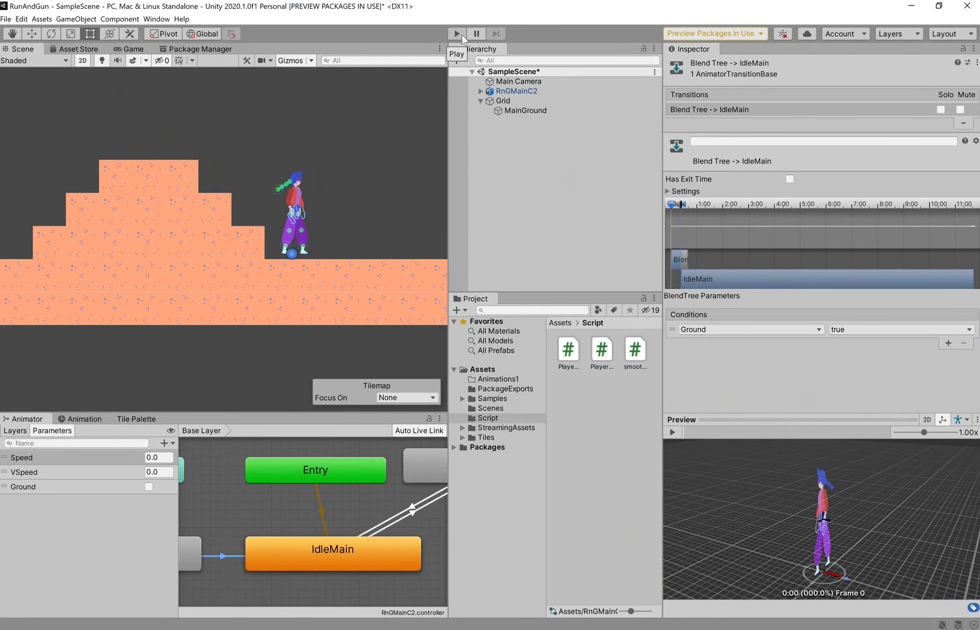